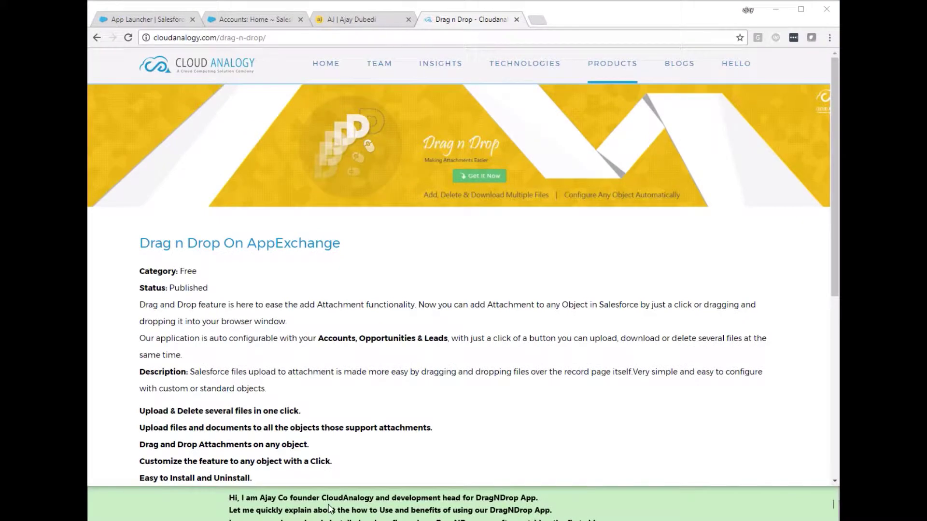
Switch from the Drag n Drop product page to the founder's about page, then to Salesforce Accounts home
{"action": "left_click", "coordinate": [365, 30]}
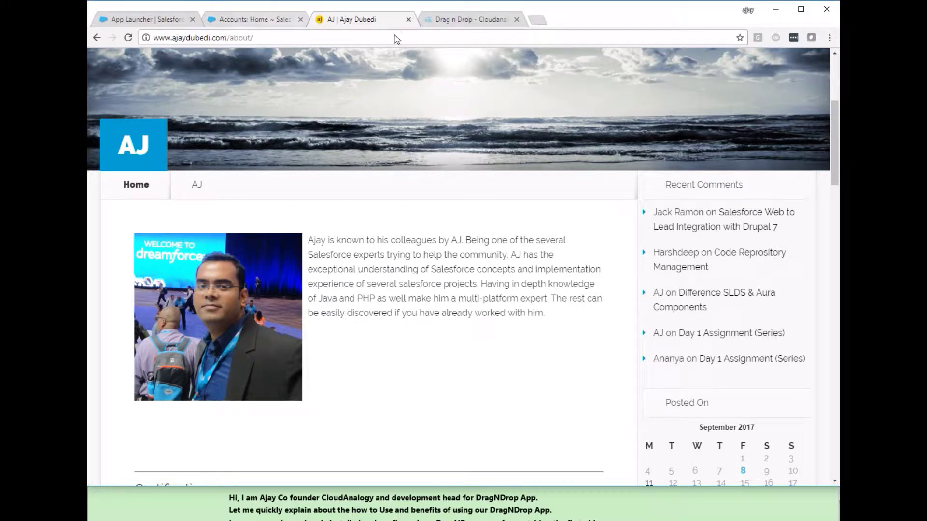
{"action": "left_click", "coordinate": [258, 21]}
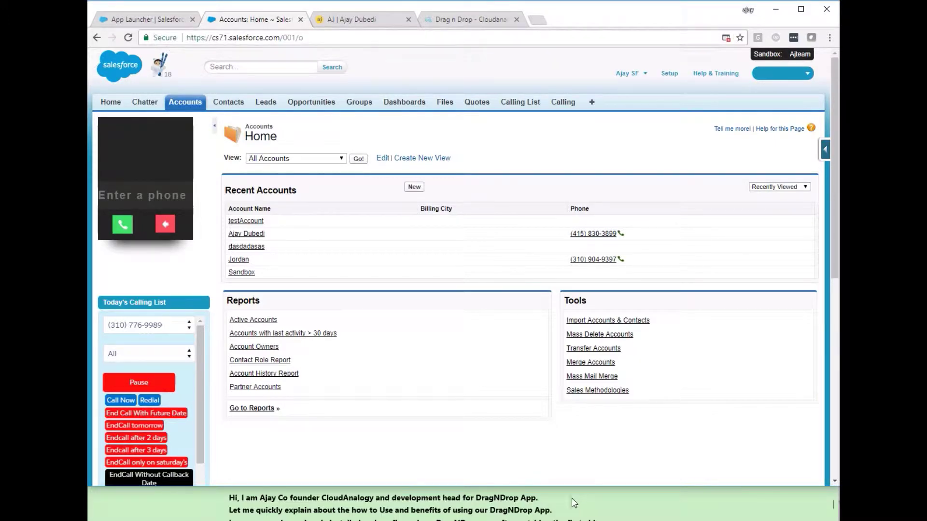
Open the testAccount record and scroll down to its Drag N Drop attachments and notes list
{"action": "left_click", "coordinate": [248, 222]}
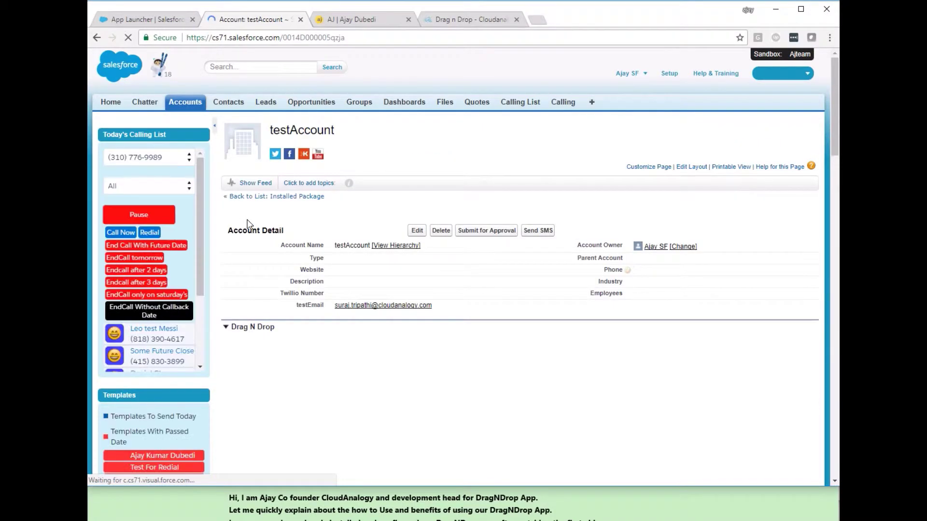
{"action": "scroll", "coordinate": [555, 386], "scroll_direction": "down", "scroll_amount": 1}
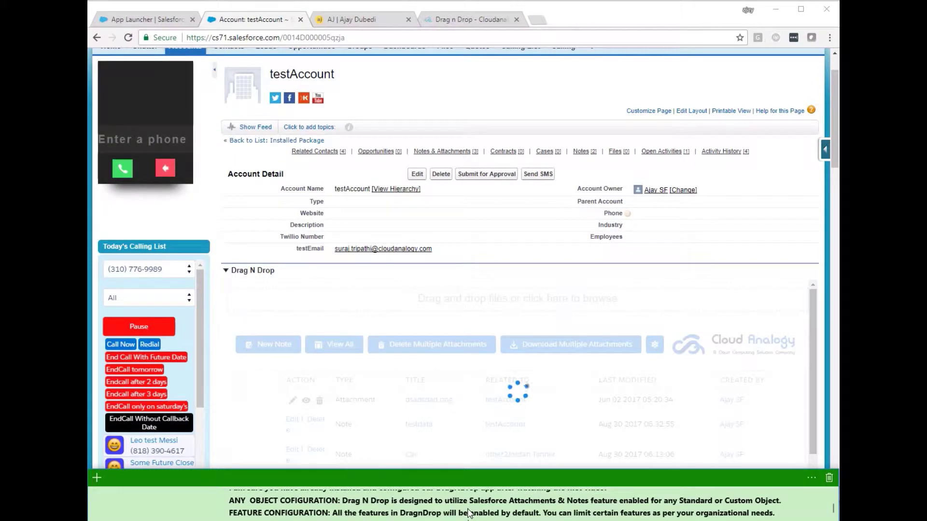
{"action": "scroll", "coordinate": [468, 358], "scroll_direction": "down", "scroll_amount": 1}
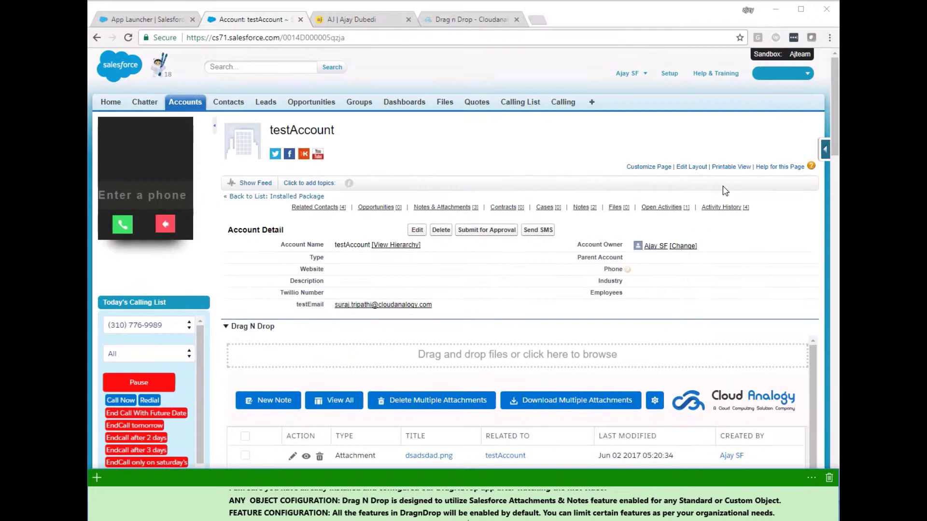
{"action": "right_click", "coordinate": [592, 103]}
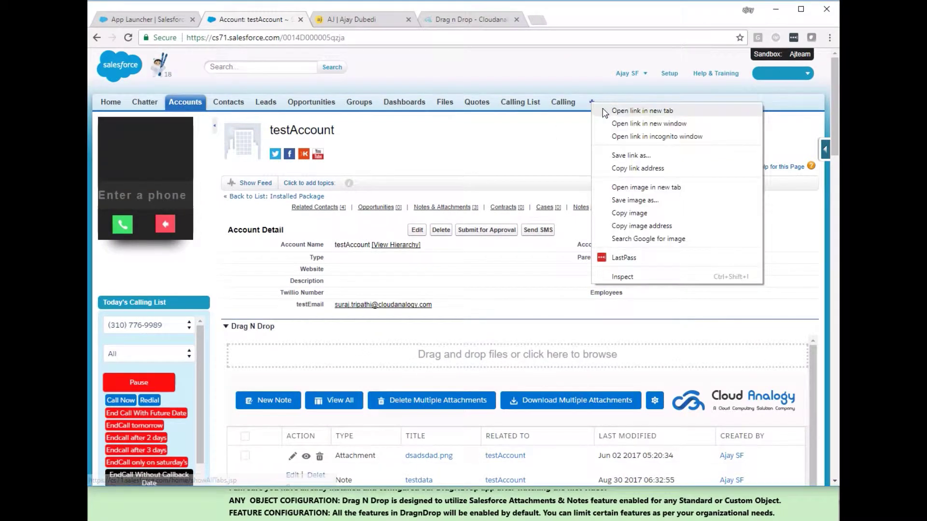
From All Tabs in a new tab, open Drag&Drop Configure and enable the Calling object
{"action": "left_click", "coordinate": [623, 109]}
{"action": "left_click", "coordinate": [384, 20]}
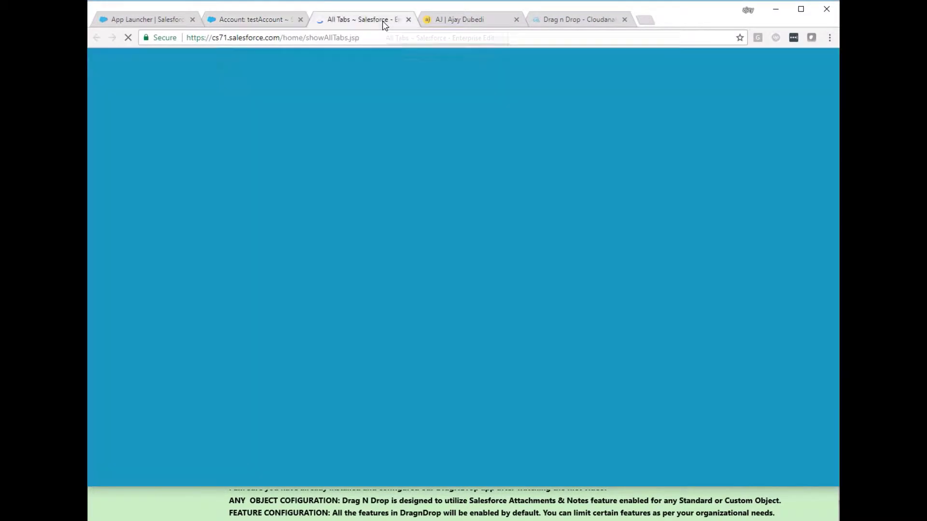
{"action": "scroll", "coordinate": [365, 235], "scroll_direction": "down", "scroll_amount": 3}
{"action": "scroll", "coordinate": [366, 235], "scroll_direction": "down", "scroll_amount": 3}
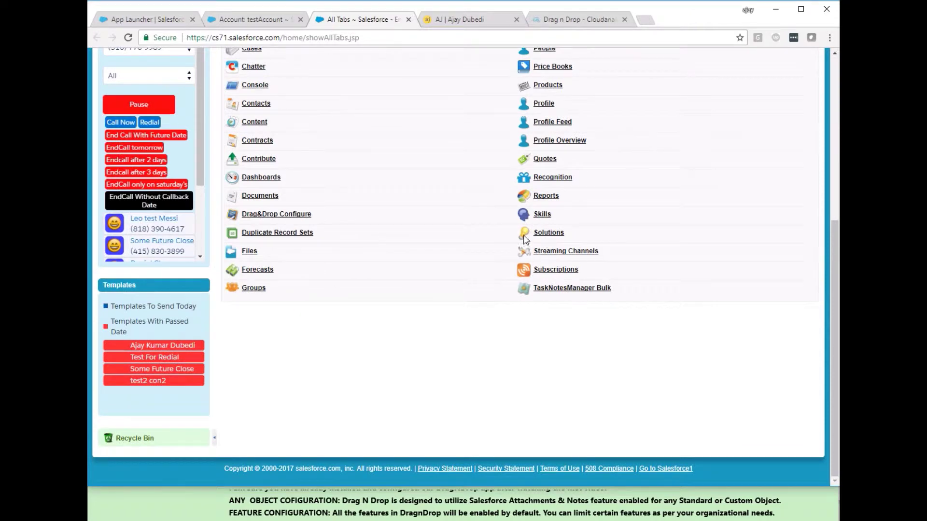
{"action": "left_click", "coordinate": [297, 217]}
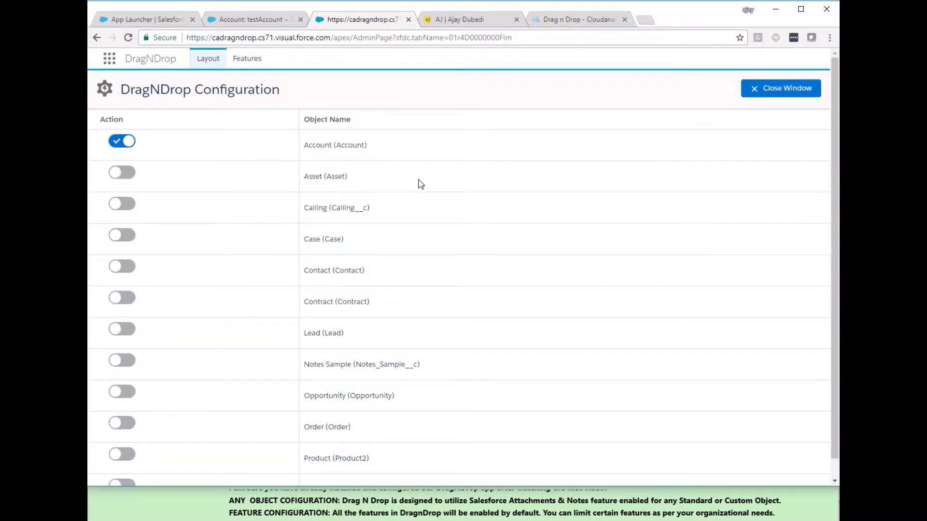
{"action": "left_click", "coordinate": [127, 205]}
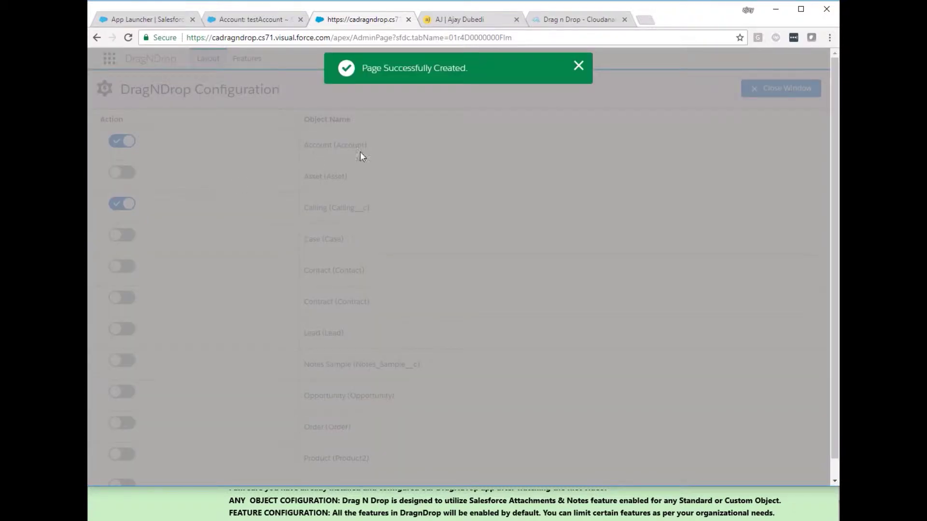
{"action": "left_click", "coordinate": [578, 66]}
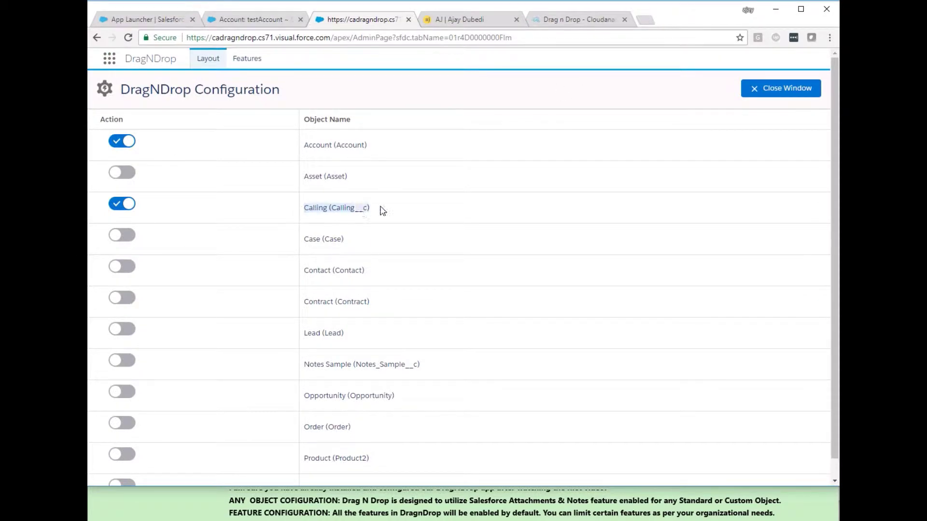
Check the testAccount record again, then go back to the Drag N Drop configuration
{"action": "left_click", "coordinate": [247, 21]}
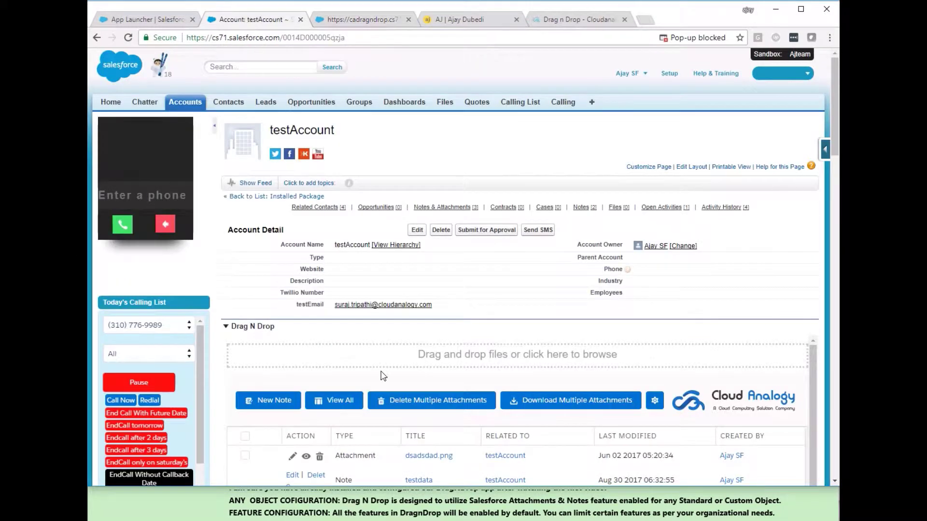
{"action": "scroll", "coordinate": [392, 399], "scroll_direction": "down", "scroll_amount": 1}
{"action": "scroll", "coordinate": [360, 333], "scroll_direction": "up", "scroll_amount": 1}
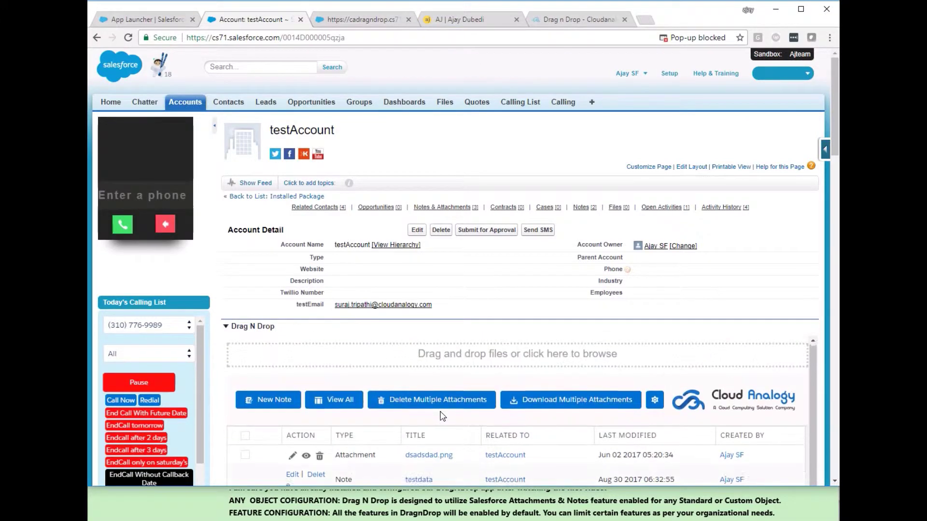
{"action": "left_click_drag", "start_coordinate": [836, 134], "coordinate": [836, 153]}
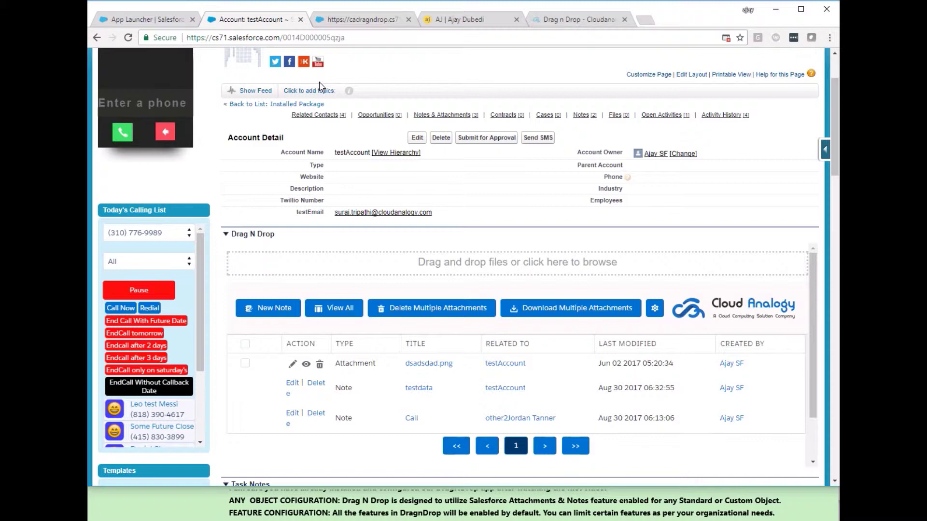
{"action": "left_click", "coordinate": [344, 20]}
On the Features page, toggle the single Delete action off, on, and off again
{"action": "left_click", "coordinate": [241, 60]}
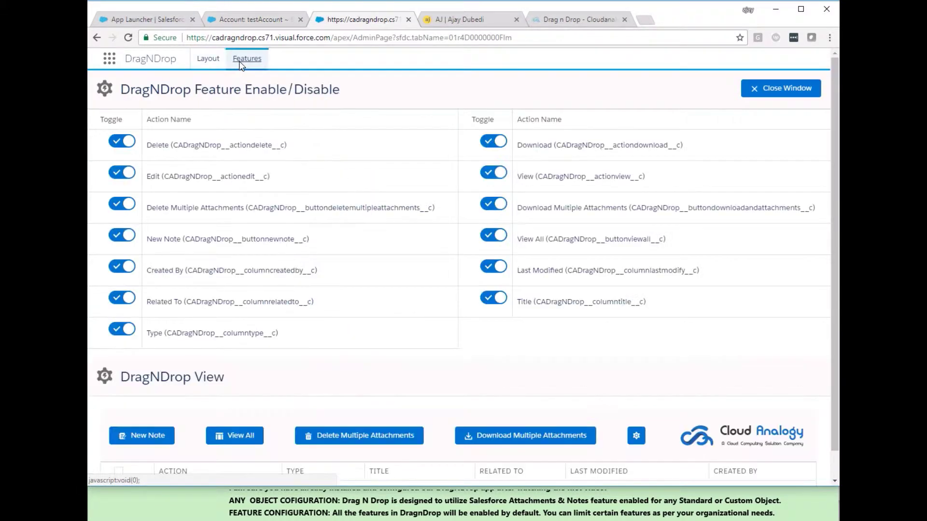
{"action": "left_click", "coordinate": [117, 143]}
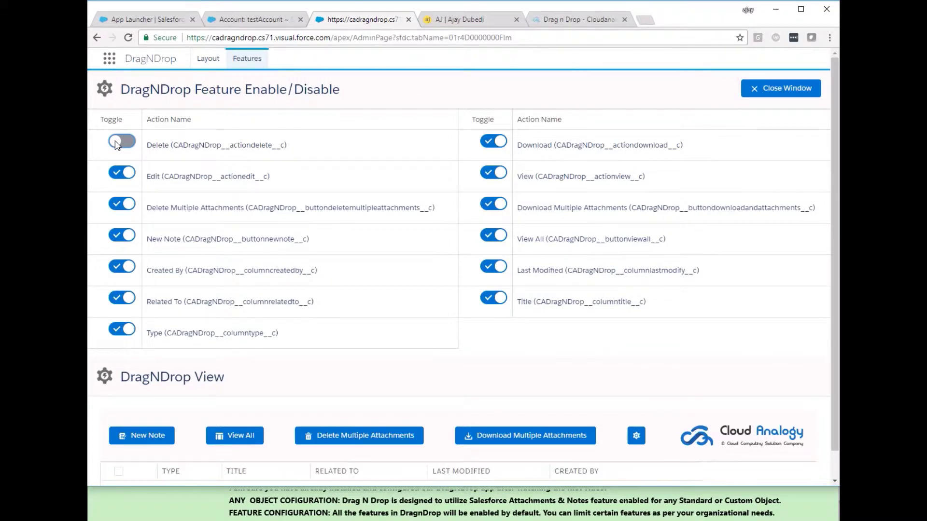
{"action": "scroll", "coordinate": [280, 279], "scroll_direction": "down", "scroll_amount": 1}
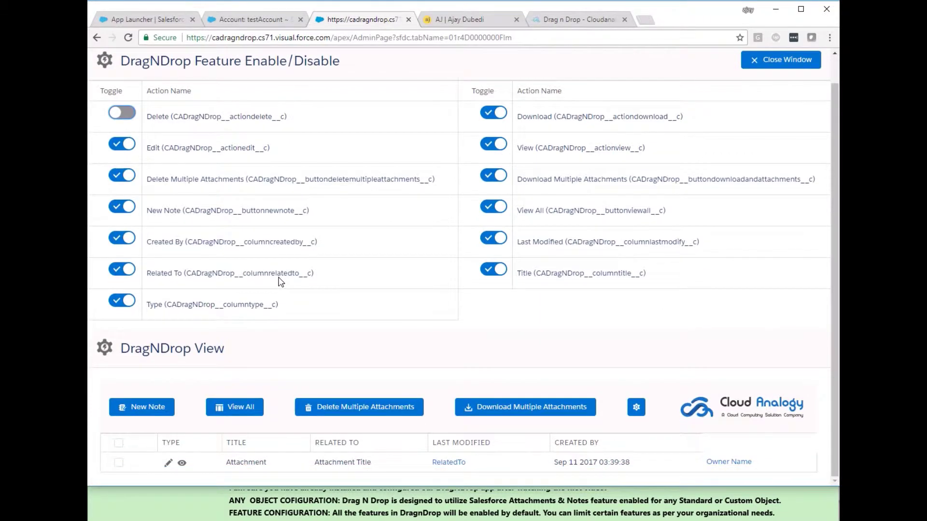
{"action": "left_click", "coordinate": [126, 114]}
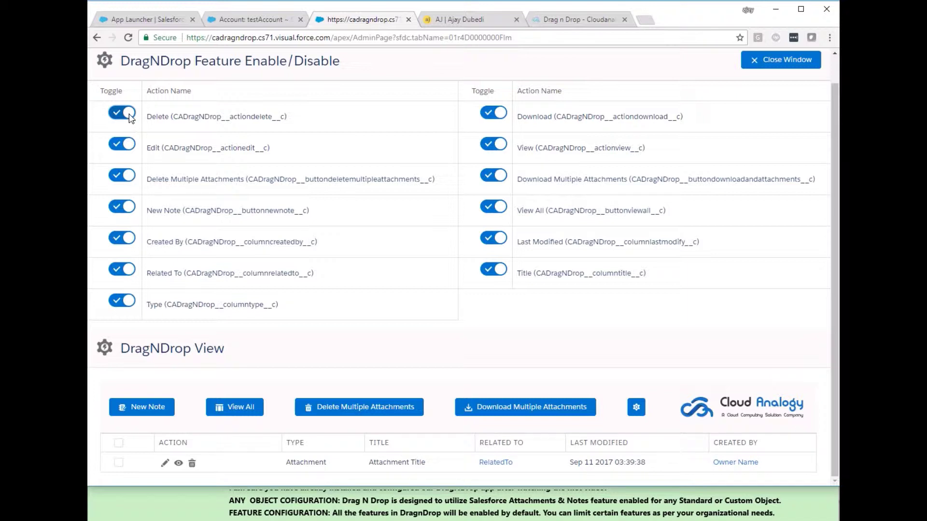
{"action": "left_click", "coordinate": [128, 114]}
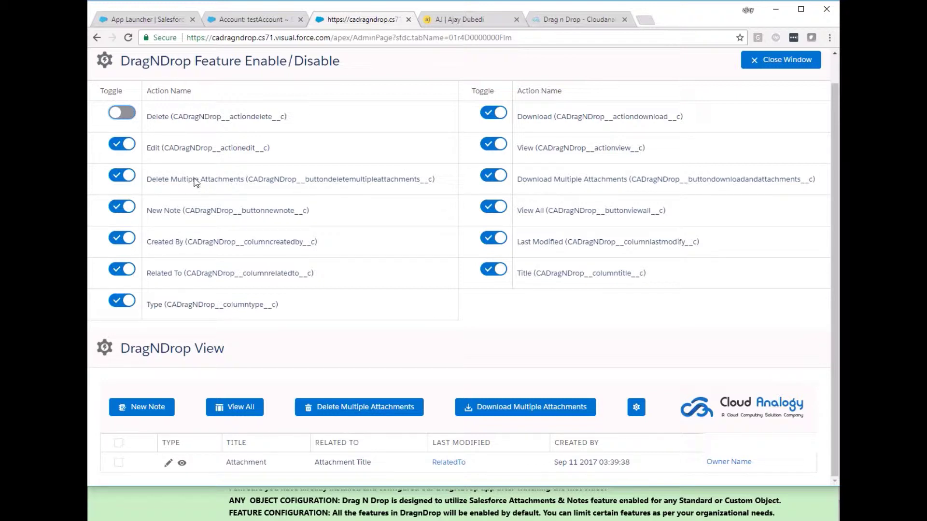
Toggle Delete Multiple Attachments, View All and Type off and back on, re-enabling Delete too
{"action": "left_click", "coordinate": [121, 179]}
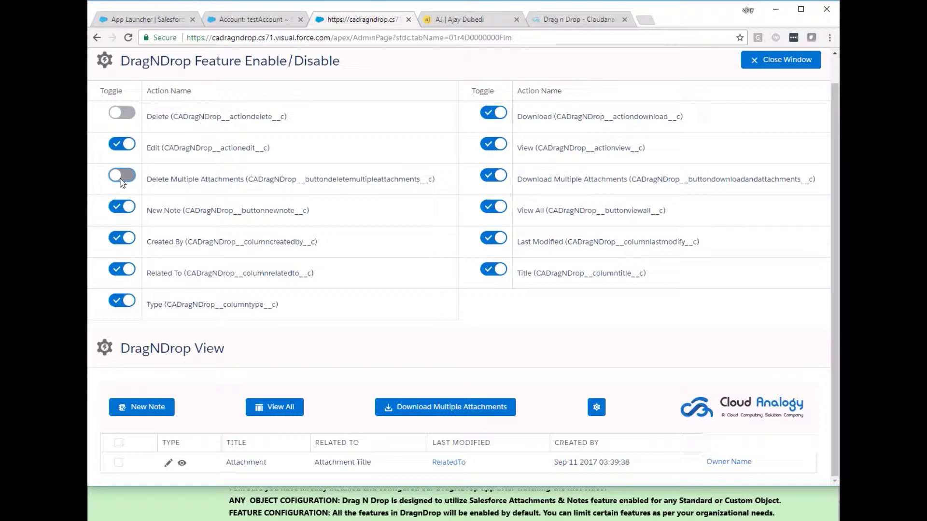
{"action": "left_click", "coordinate": [492, 208]}
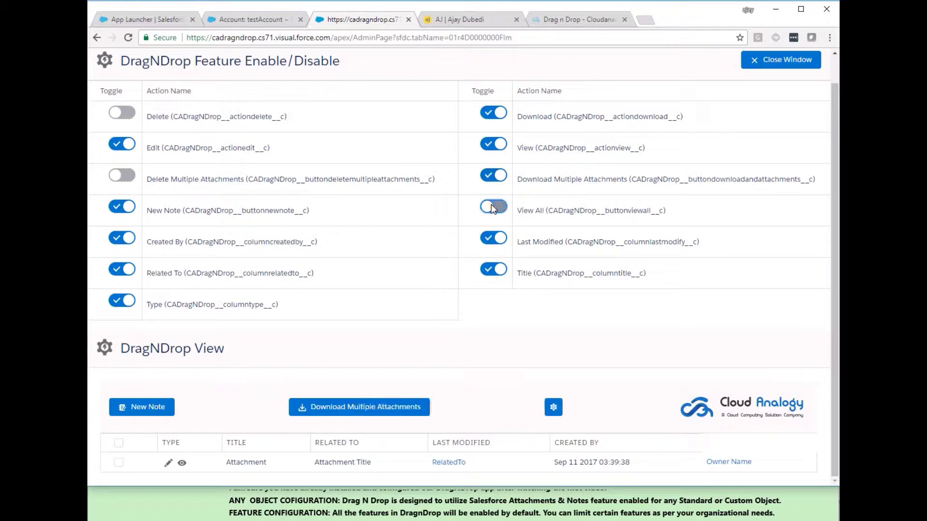
{"action": "left_click", "coordinate": [491, 206]}
{"action": "left_click", "coordinate": [122, 113]}
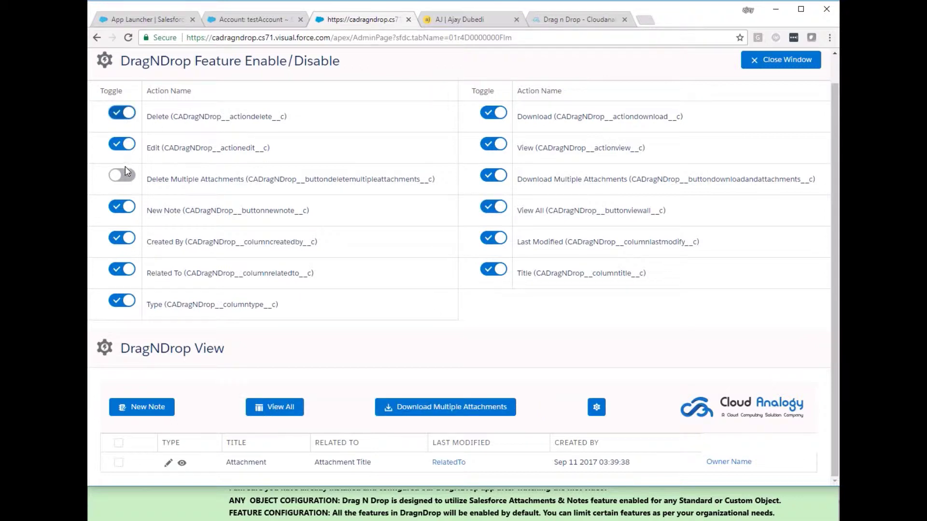
{"action": "left_click", "coordinate": [128, 177]}
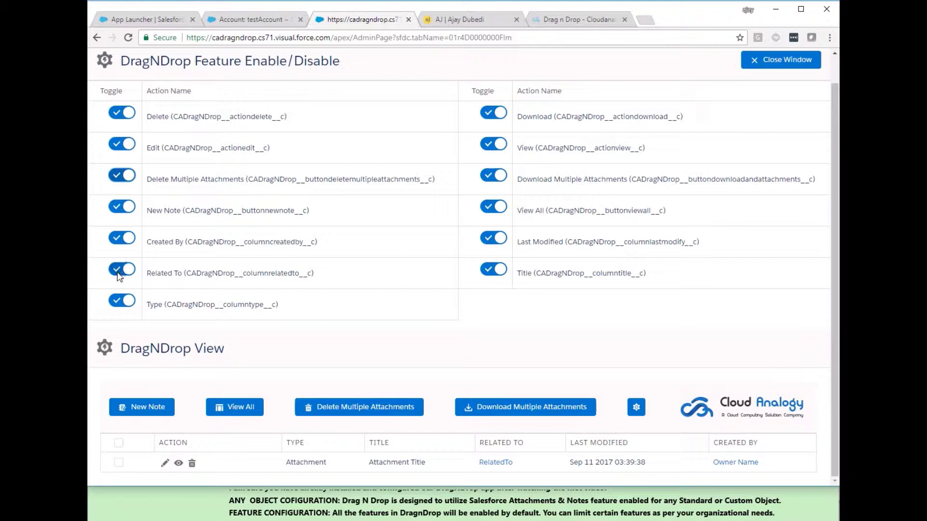
{"action": "left_click", "coordinate": [127, 300]}
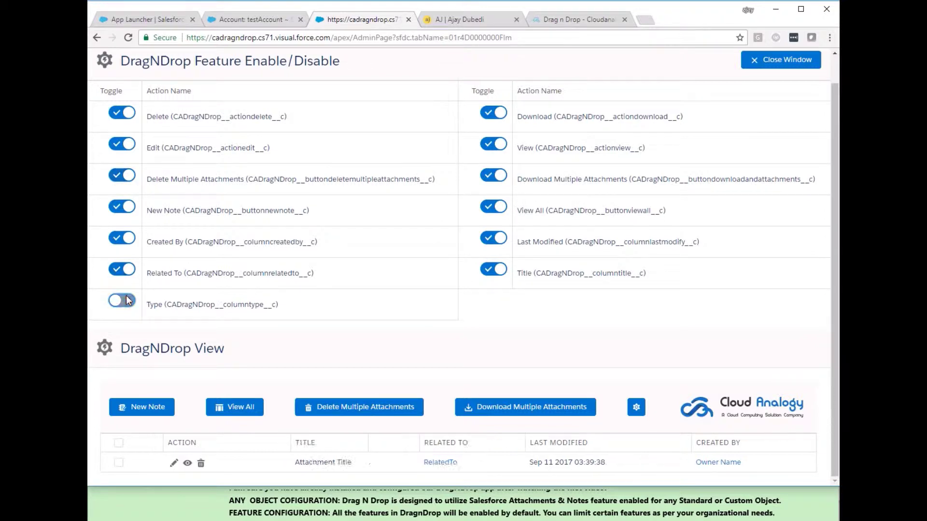
{"action": "left_click", "coordinate": [126, 301]}
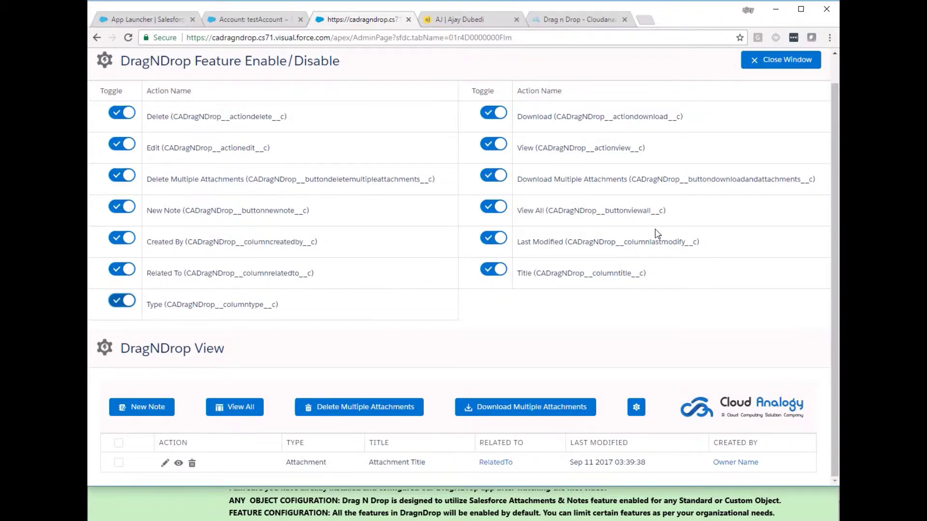
{"action": "scroll", "coordinate": [657, 234], "scroll_direction": "up", "scroll_amount": 1}
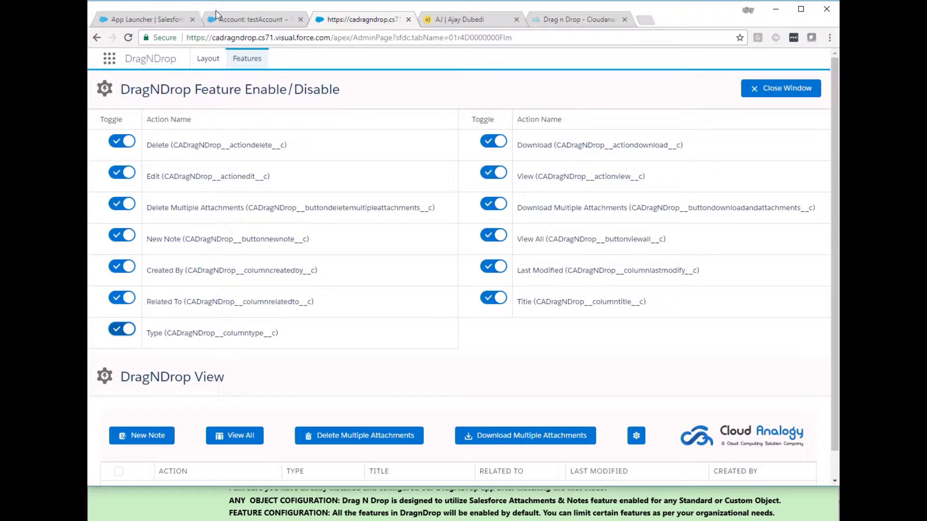
Review testAccount's related lists down to Notes & Attachments, then bring up File Explorer at DesktopM
{"action": "left_click", "coordinate": [245, 18]}
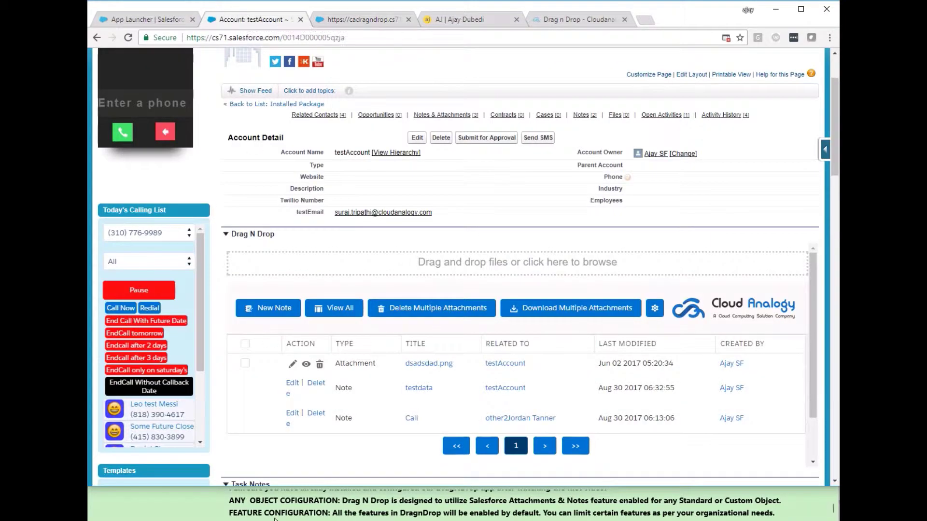
{"action": "scroll", "coordinate": [274, 504], "scroll_direction": "down", "scroll_amount": 1}
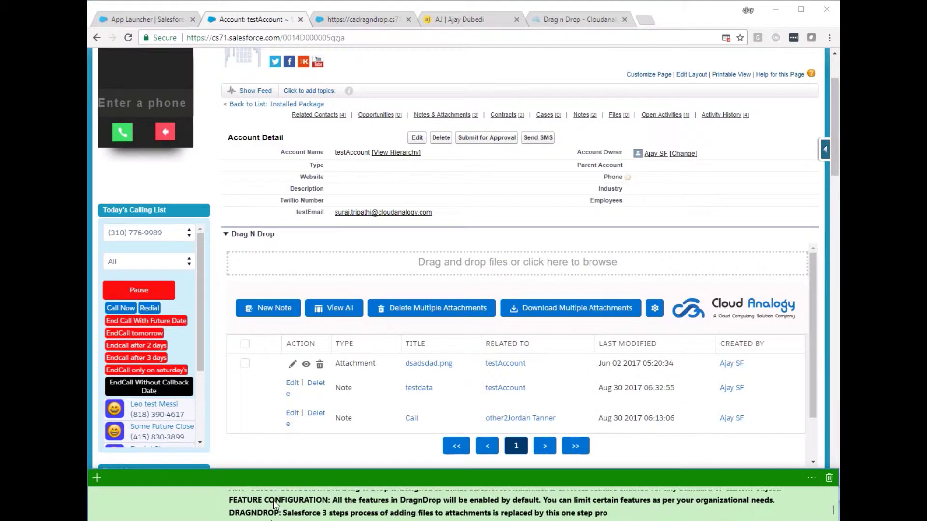
{"action": "scroll", "coordinate": [274, 504], "scroll_direction": "down", "scroll_amount": 1}
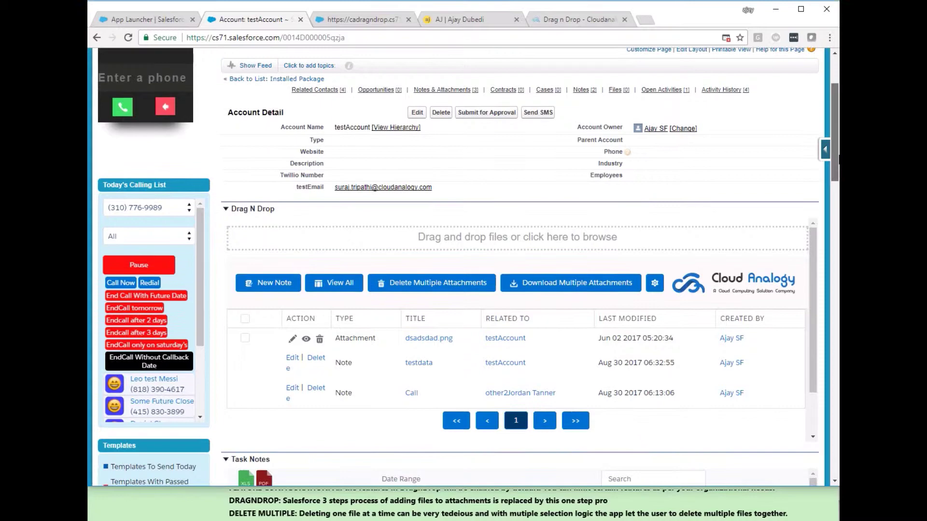
{"action": "left_click_drag", "start_coordinate": [838, 152], "coordinate": [835, 372]}
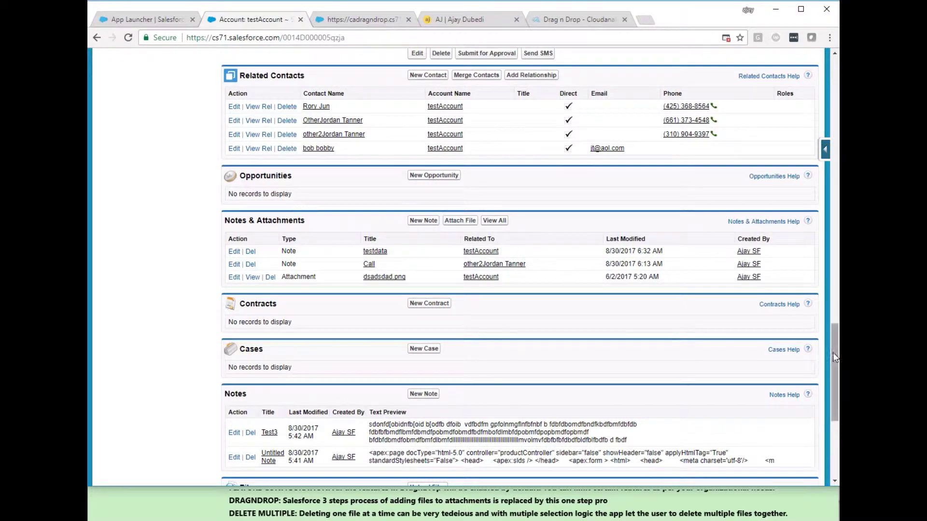
{"action": "left_click_drag", "start_coordinate": [832, 352], "coordinate": [821, 105]}
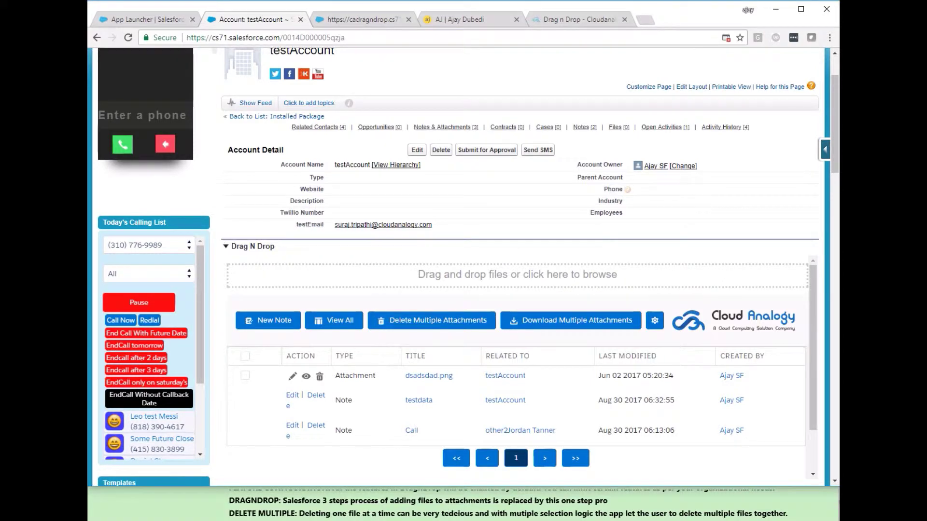
{"action": "key", "text": "alt+Tab"}
Select the eleven images from ca-newlogo-blue-800x800.png through workstation.png and drop them on Drag N Drop
{"action": "left_click", "coordinate": [662, 299]}
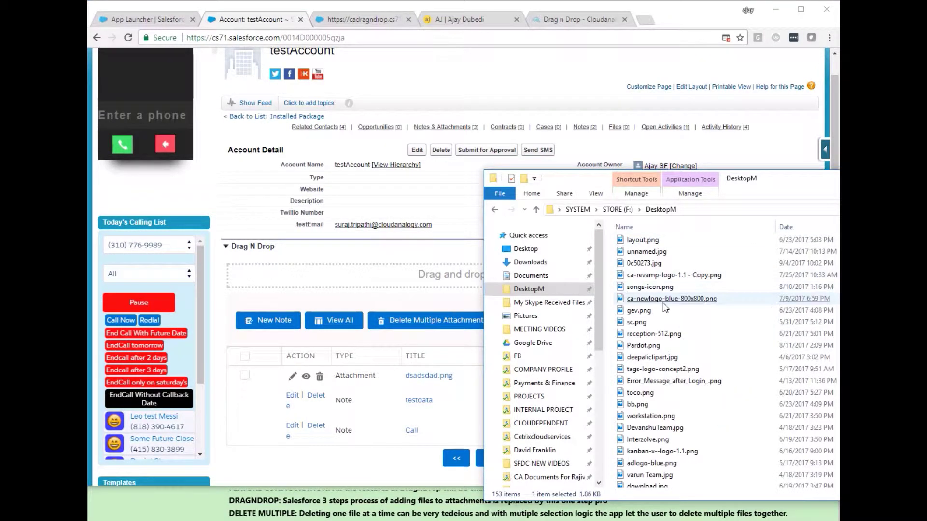
{"action": "left_click", "coordinate": [661, 416], "text": "shift"}
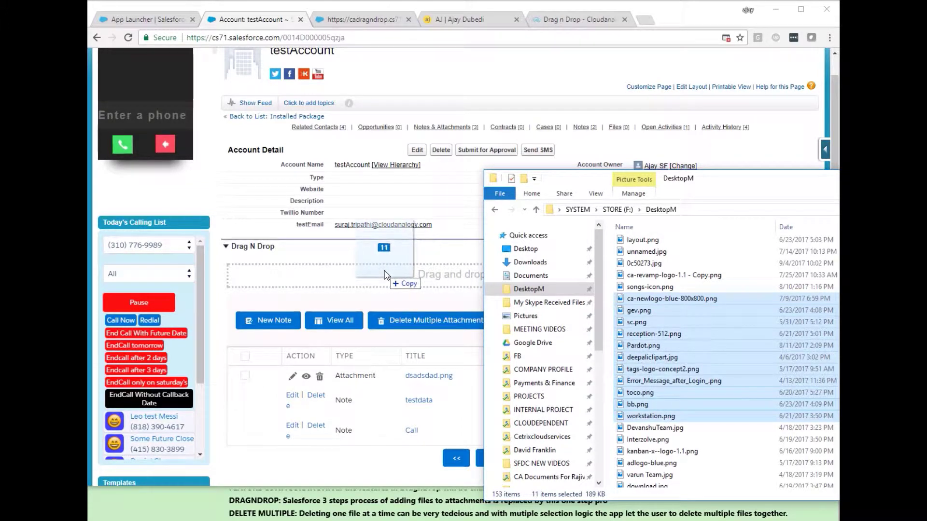
{"action": "left_click_drag", "start_coordinate": [659, 404], "coordinate": [386, 275]}
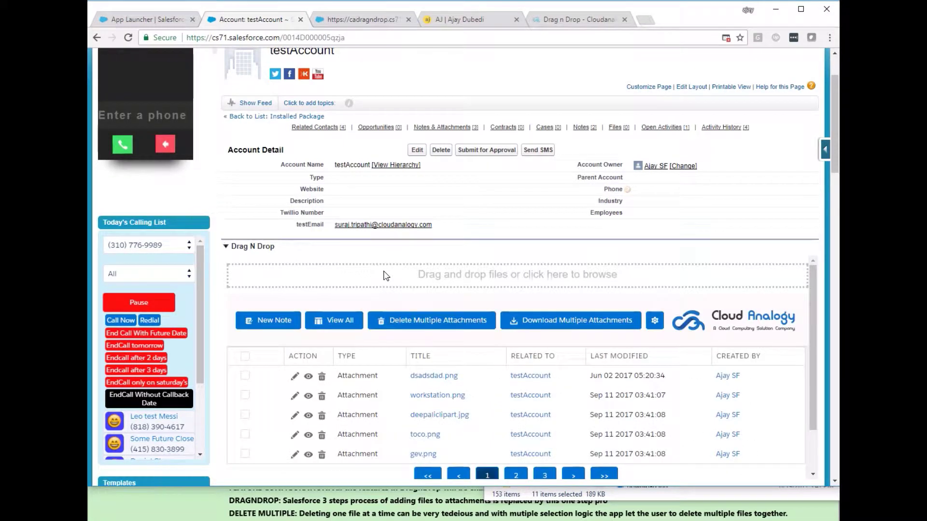
{"action": "left_click", "coordinate": [435, 502]}
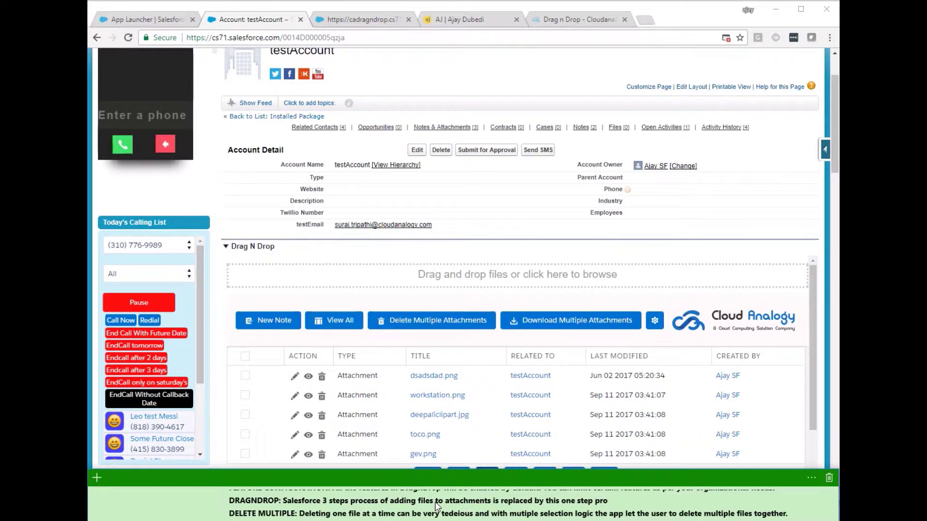
Page to the third page of attachments and open the Error_Message_after_Login_.png record
{"action": "key", "text": "ctrl+End"}
{"action": "left_click", "coordinate": [832, 156]}
{"action": "scroll", "coordinate": [833, 158], "scroll_direction": "down", "scroll_amount": 2}
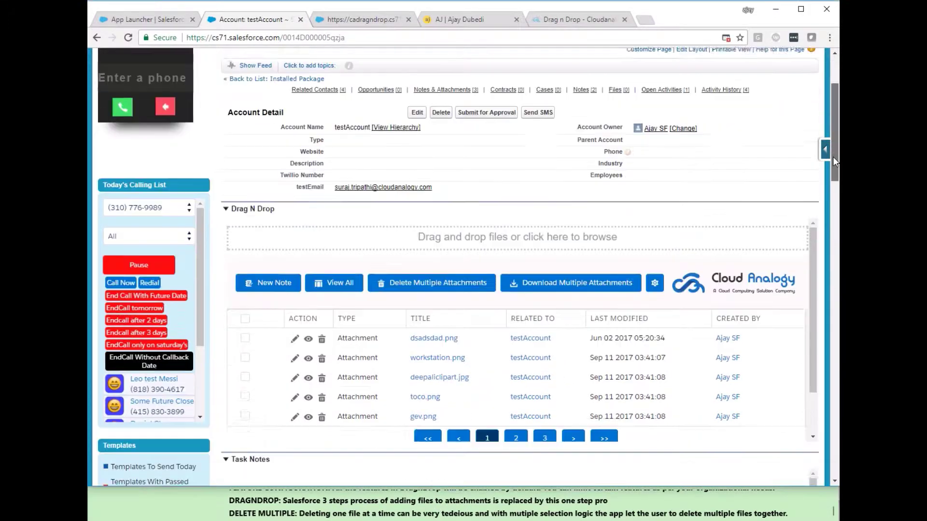
{"action": "mouse_move", "coordinate": [811, 207]}
{"action": "left_mouse_down"}
{"action": "mouse_move", "coordinate": [816, 244]}
{"action": "mouse_move", "coordinate": [811, 207]}
{"action": "left_mouse_up"}
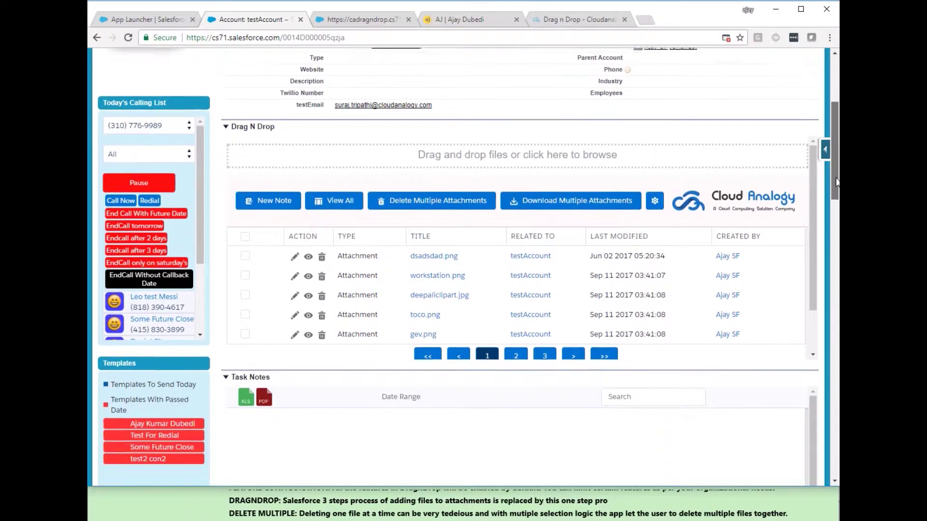
{"action": "scroll", "coordinate": [836, 172], "scroll_direction": "down", "scroll_amount": 1}
{"action": "left_click", "coordinate": [517, 379]}
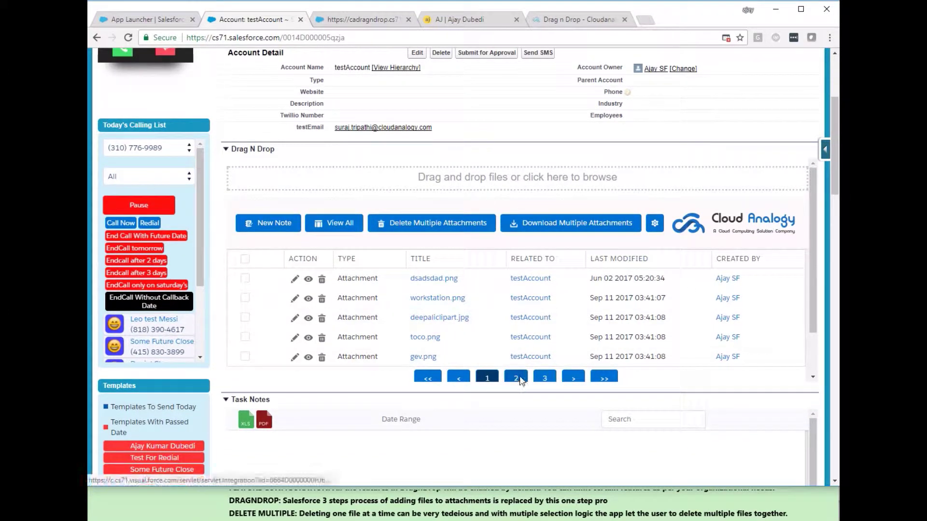
{"action": "left_click", "coordinate": [544, 379]}
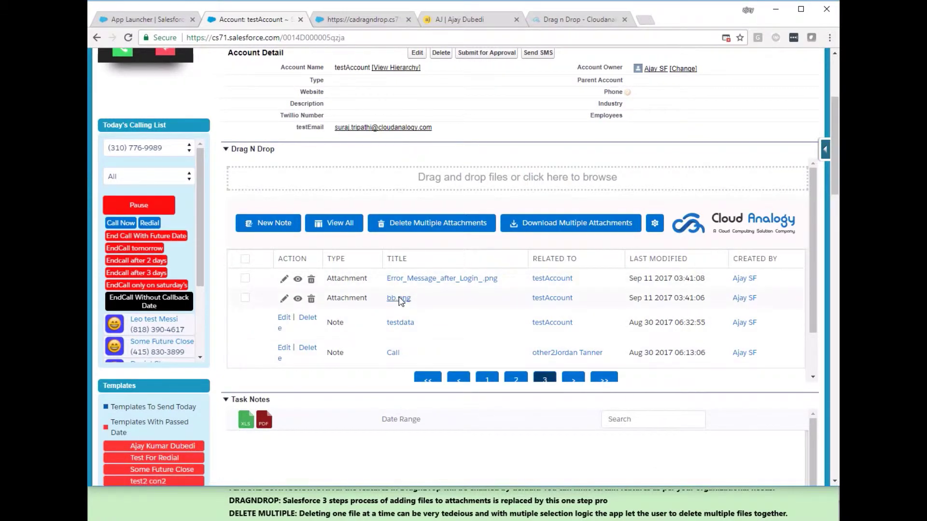
{"action": "left_click", "coordinate": [415, 280]}
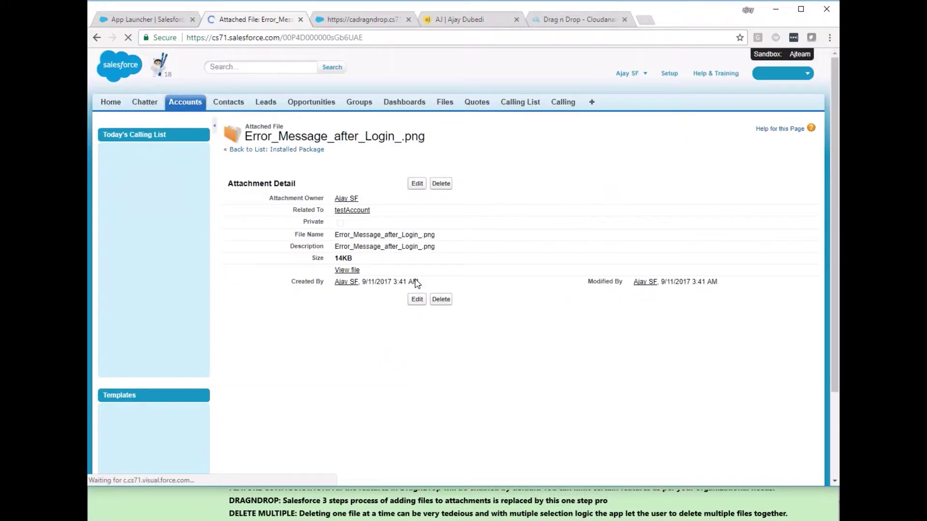
View the attached file, close the failed file-view tab, and go back to the record
{"action": "left_click", "coordinate": [354, 271]}
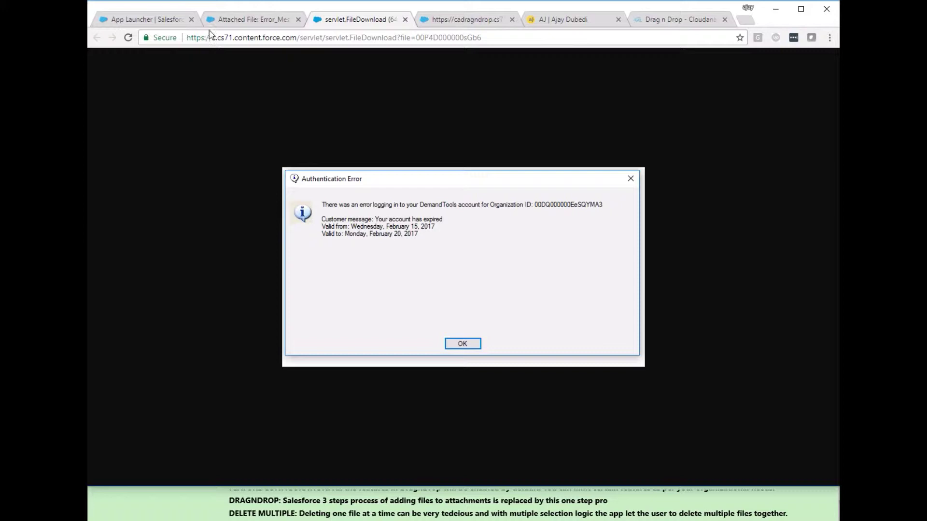
{"action": "left_click", "coordinate": [234, 19]}
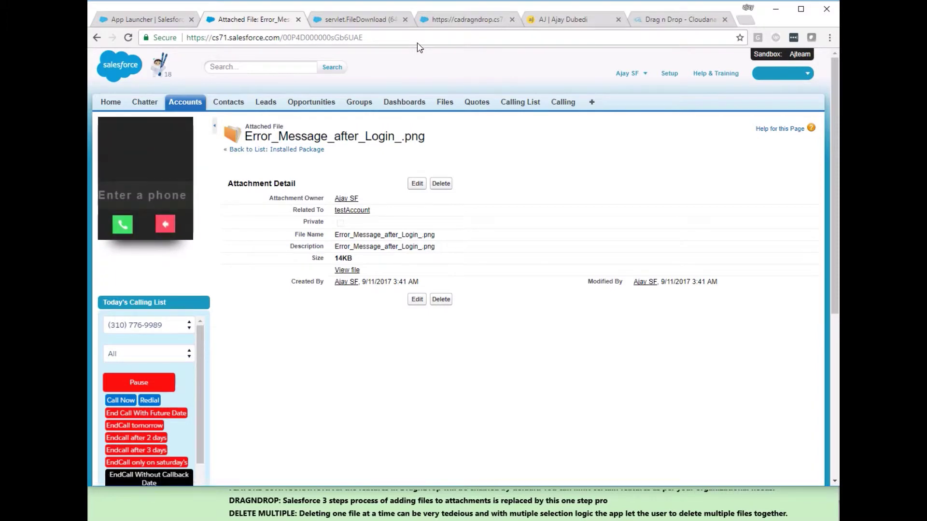
{"action": "left_click", "coordinate": [376, 21]}
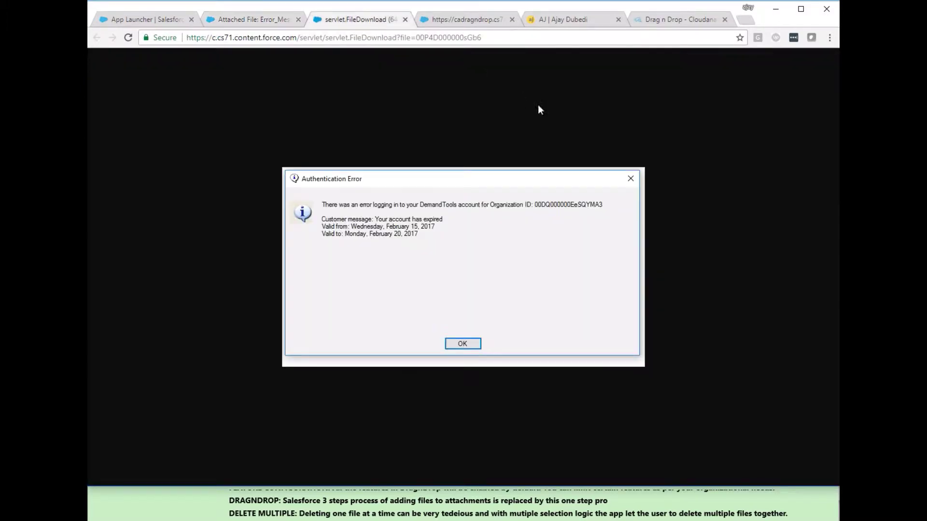
{"action": "left_click", "coordinate": [404, 19]}
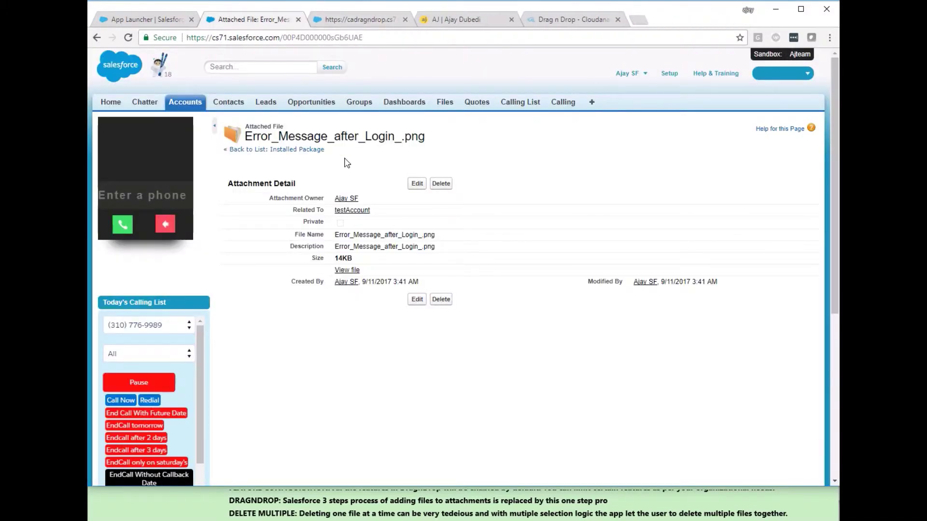
{"action": "left_click", "coordinate": [97, 38]}
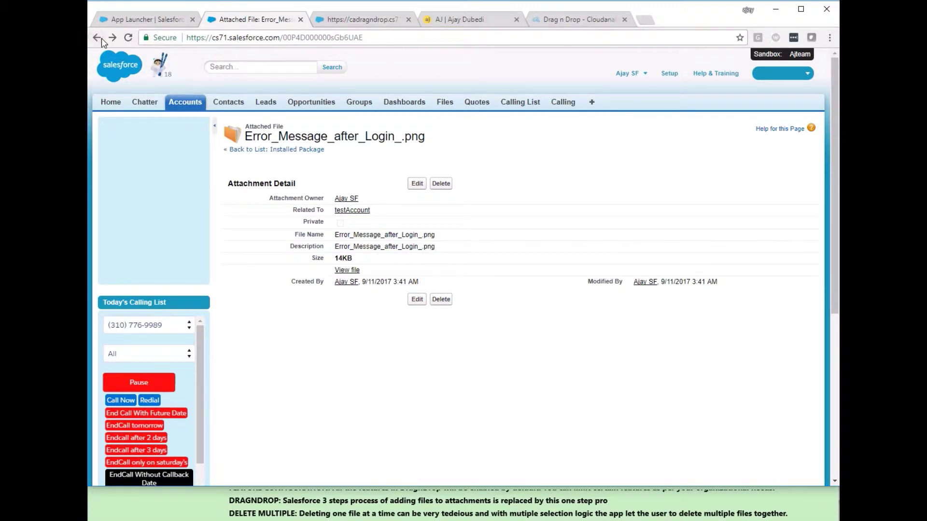
Reopen testAccount from Accounts home and preview an attached image in a new tab
{"action": "left_click", "coordinate": [184, 100]}
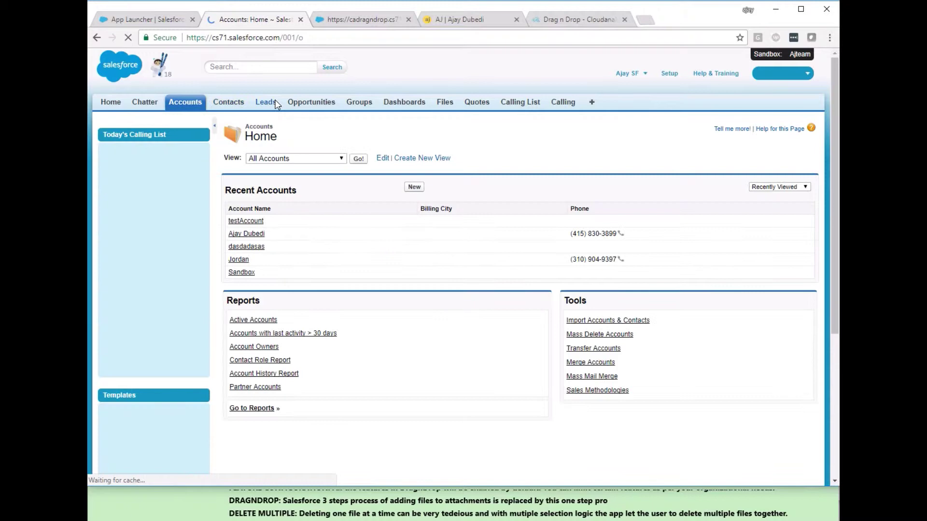
{"action": "left_click", "coordinate": [247, 221]}
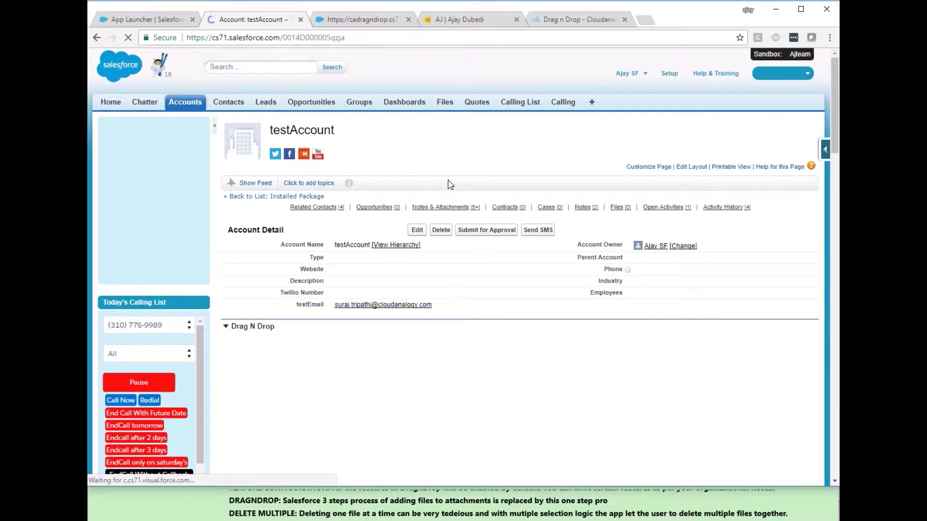
{"action": "left_click_drag", "start_coordinate": [836, 127], "coordinate": [832, 161]}
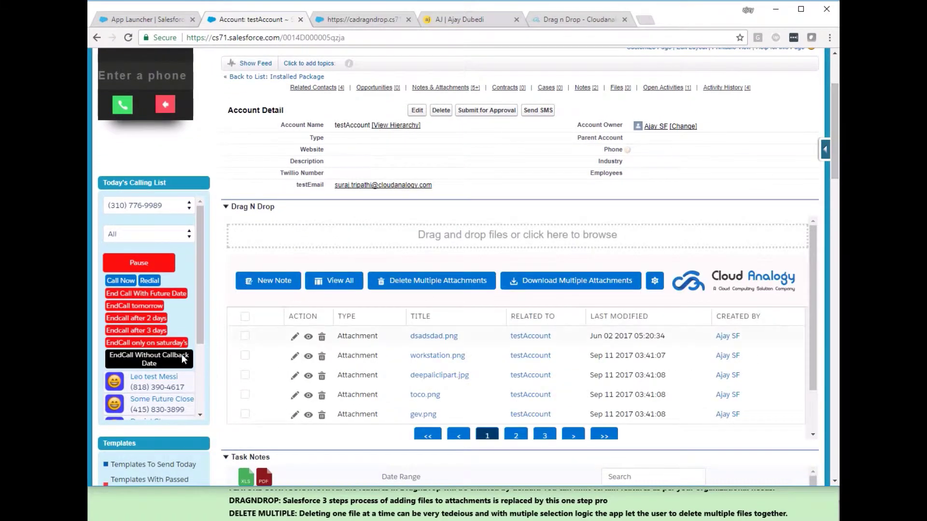
{"action": "left_click", "coordinate": [309, 376]}
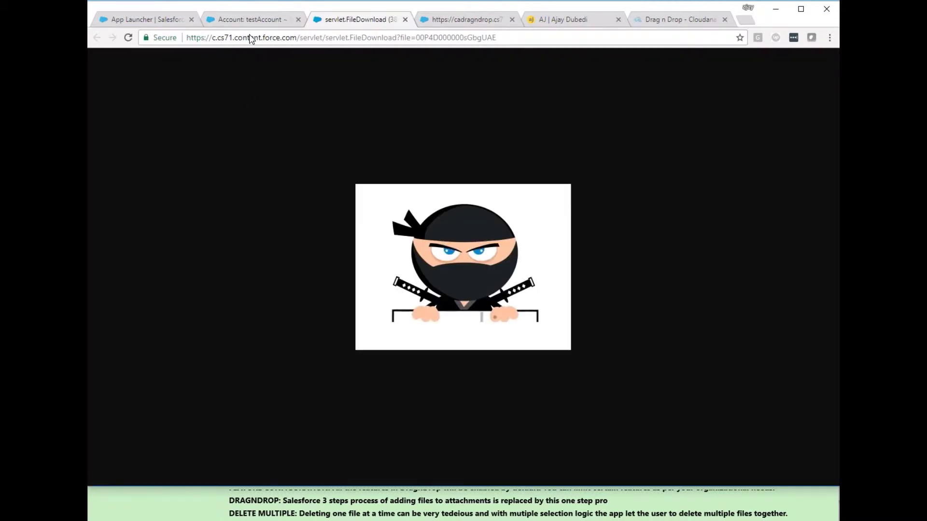
Open workstation.png's edit page in another tab, then show page 3 of testAccount's attachments
{"action": "left_click", "coordinate": [239, 19]}
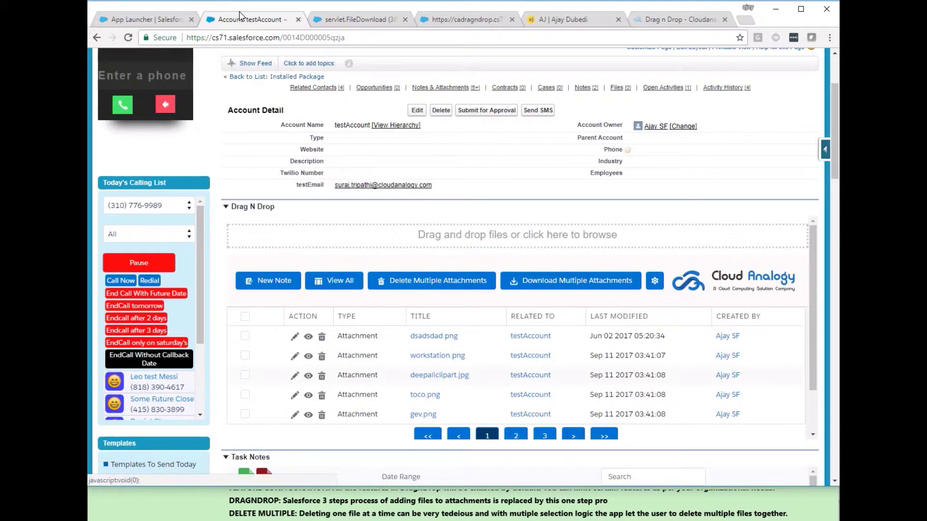
{"action": "left_click", "coordinate": [294, 356]}
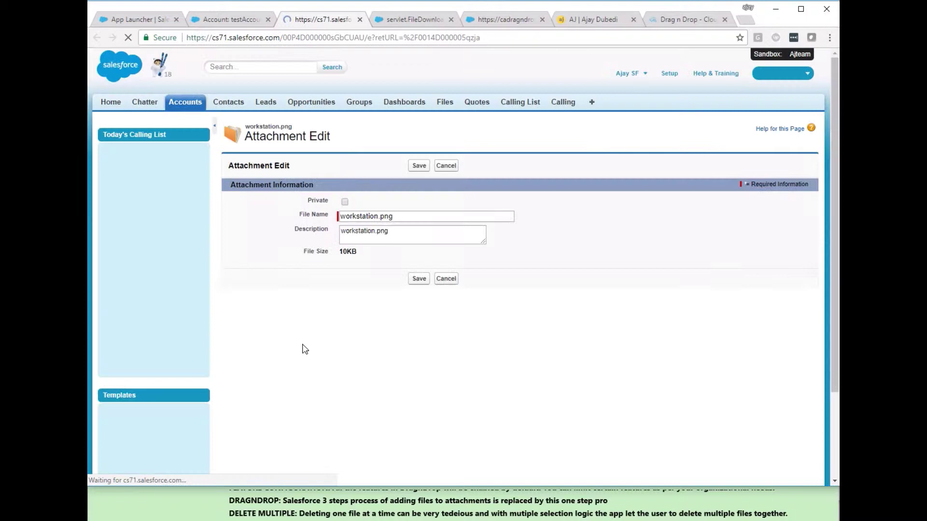
{"action": "left_click", "coordinate": [222, 22]}
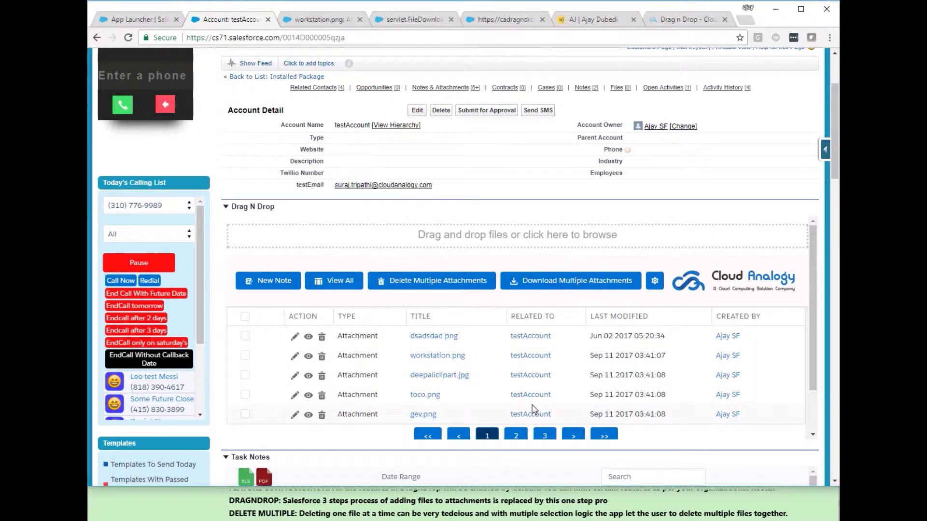
{"action": "left_click", "coordinate": [546, 435]}
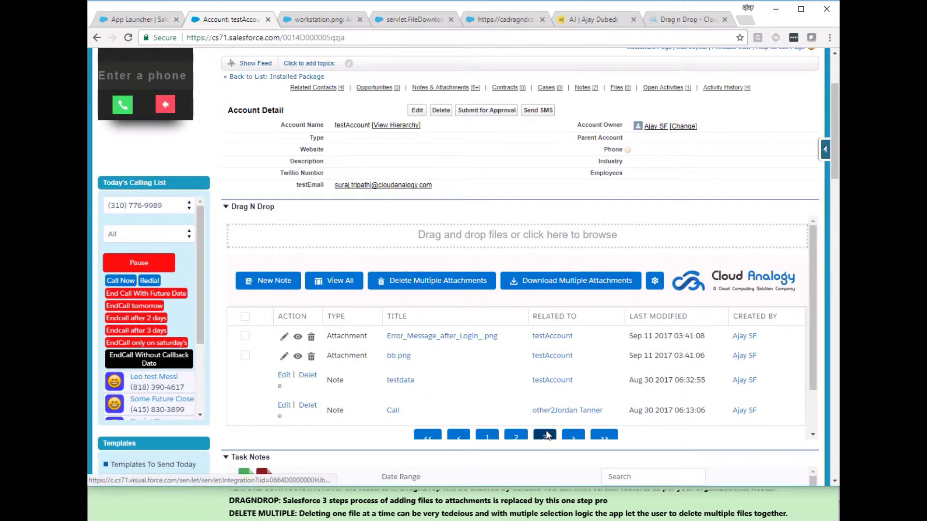
Add a note titled 'I love this app' with body 'This is a very useful app' and save it
{"action": "left_click", "coordinate": [279, 279]}
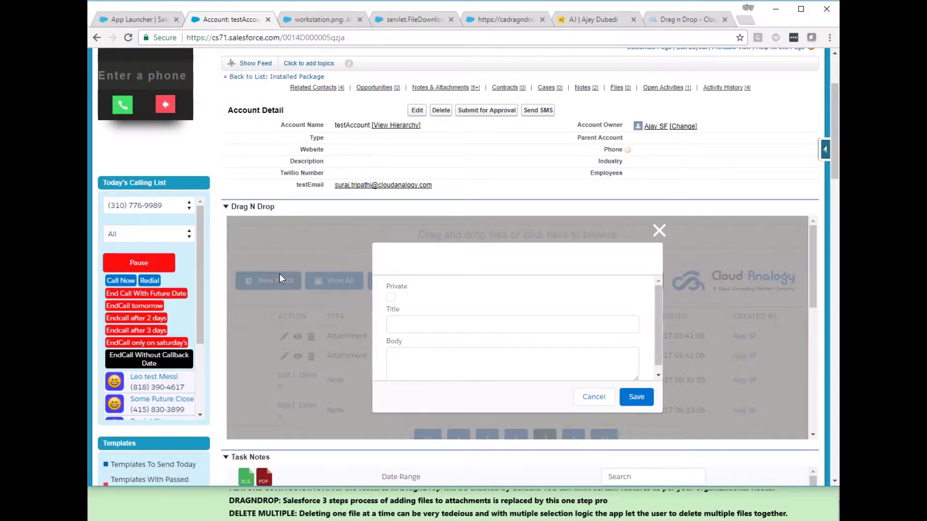
{"action": "left_click", "coordinate": [443, 329]}
{"action": "type", "text": "I"}
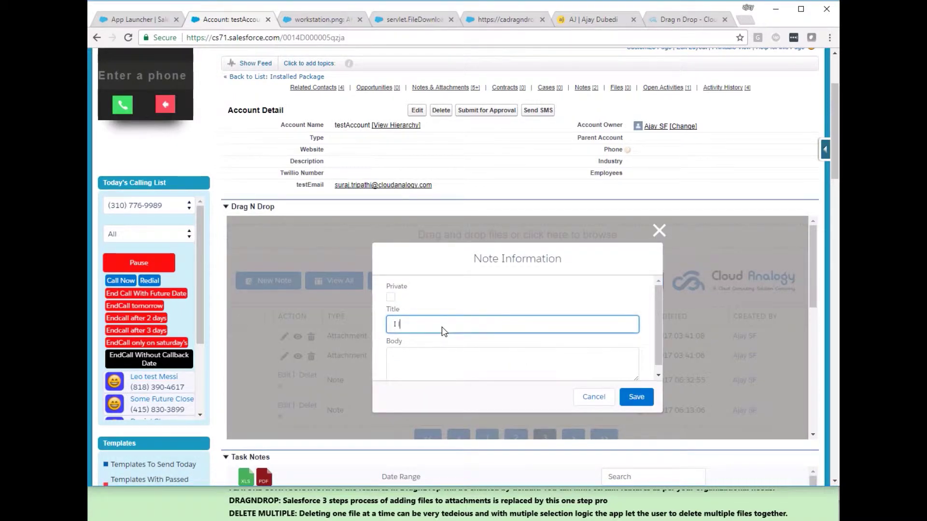
{"action": "type", "text": "love this ap"}
{"action": "key", "text": "Tab"}
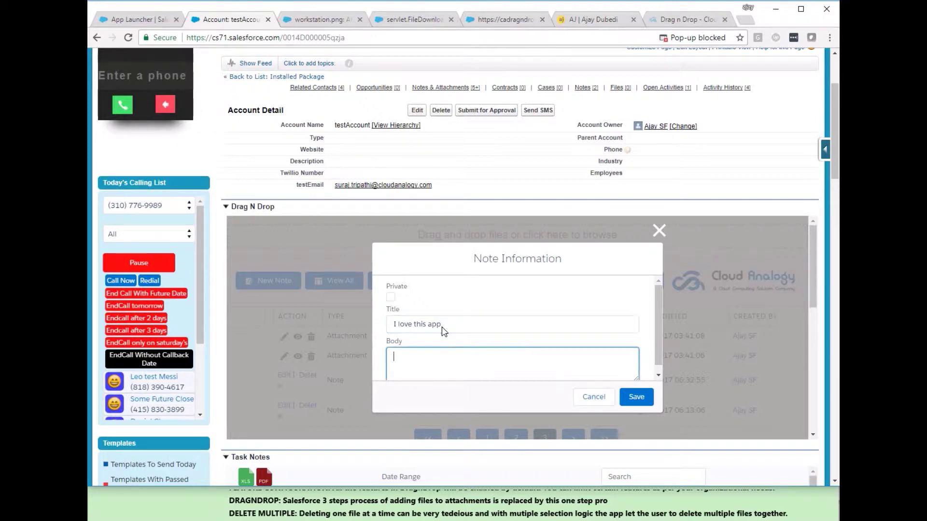
{"action": "type", "text": "This is a very useful app"}
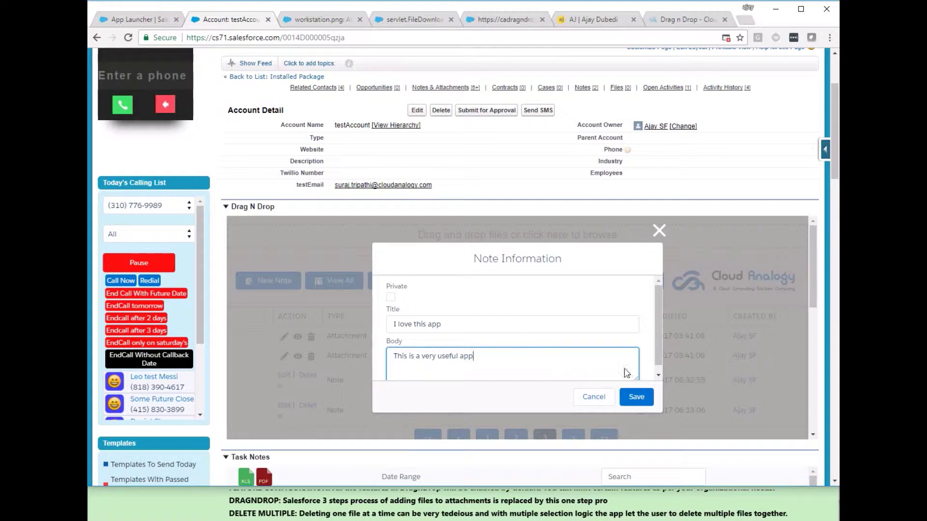
{"action": "left_click", "coordinate": [630, 398]}
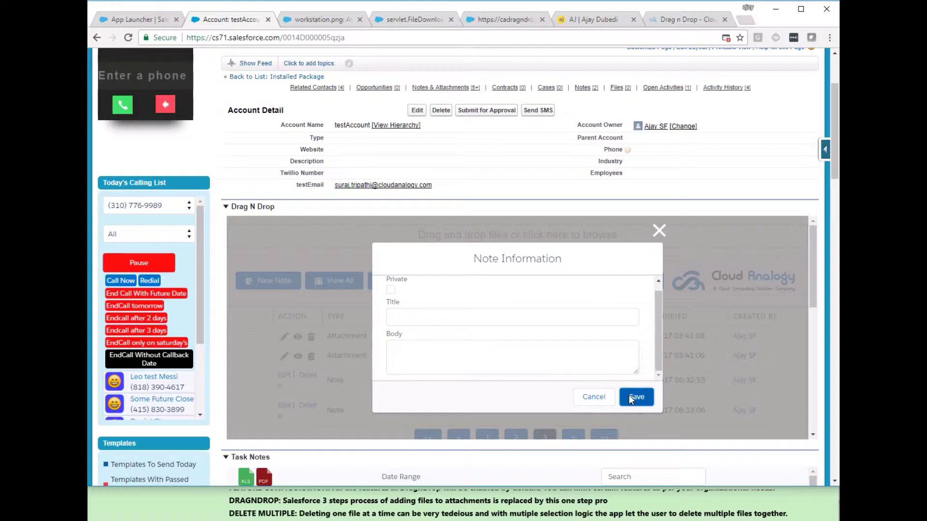
{"action": "left_click", "coordinate": [660, 225]}
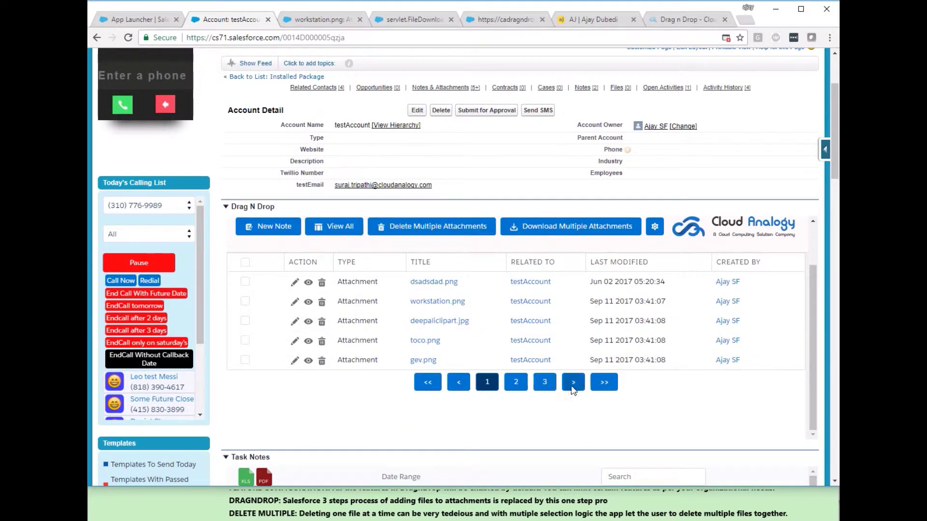
Tick reception-512.png and sc.png on page 2 and confirm deleting both together
{"action": "left_click", "coordinate": [544, 383]}
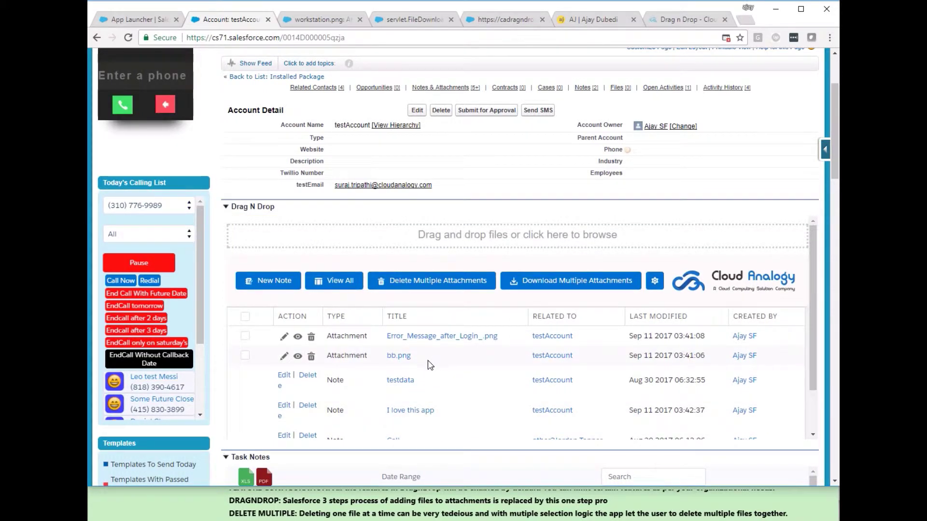
{"action": "scroll", "coordinate": [429, 366], "scroll_direction": "down", "scroll_amount": 2}
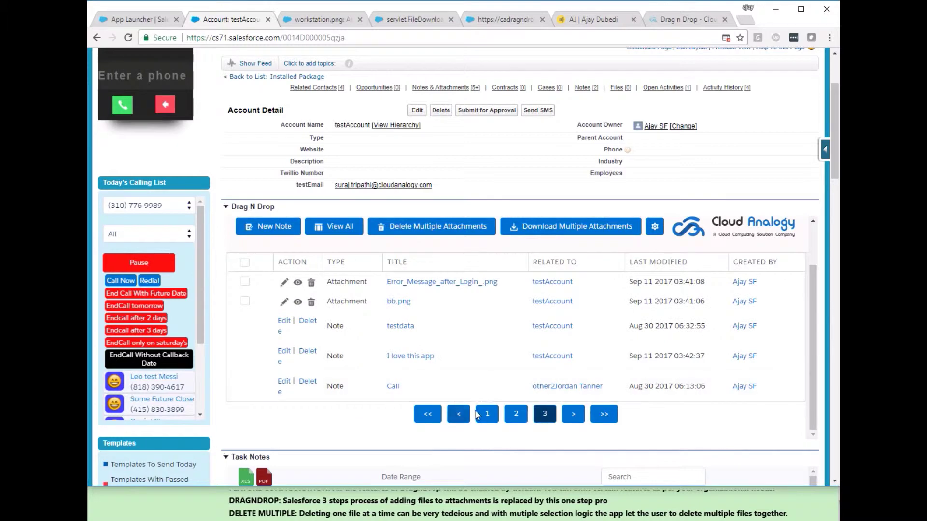
{"action": "left_click", "coordinate": [511, 414]}
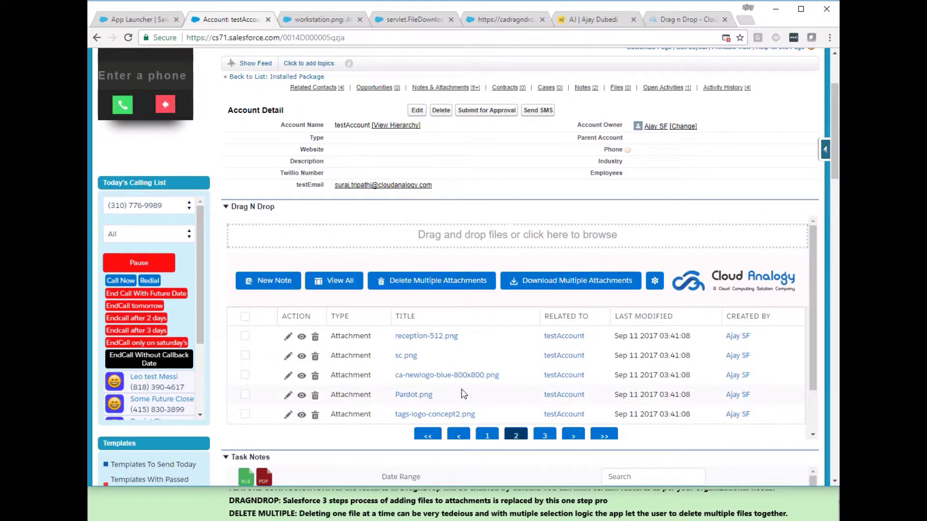
{"action": "left_click", "coordinate": [246, 336]}
{"action": "left_click", "coordinate": [245, 355]}
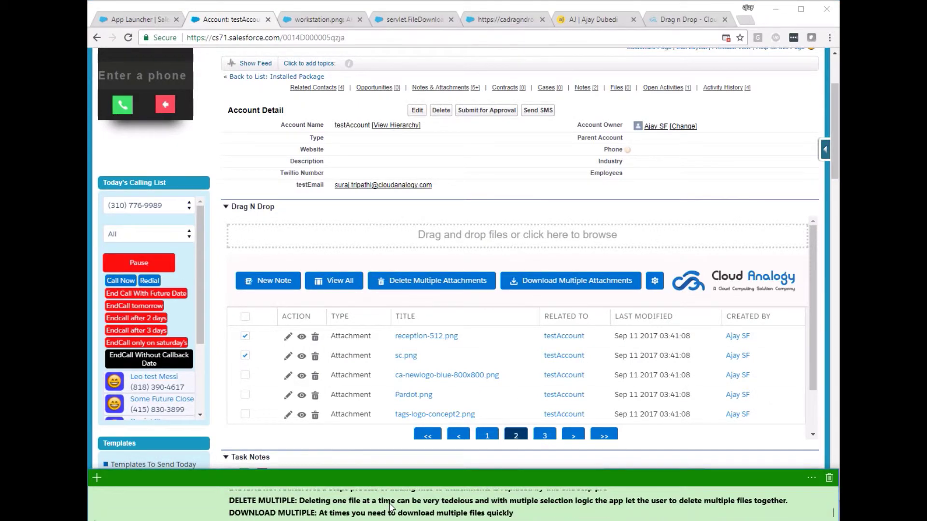
{"action": "left_click", "coordinate": [425, 279]}
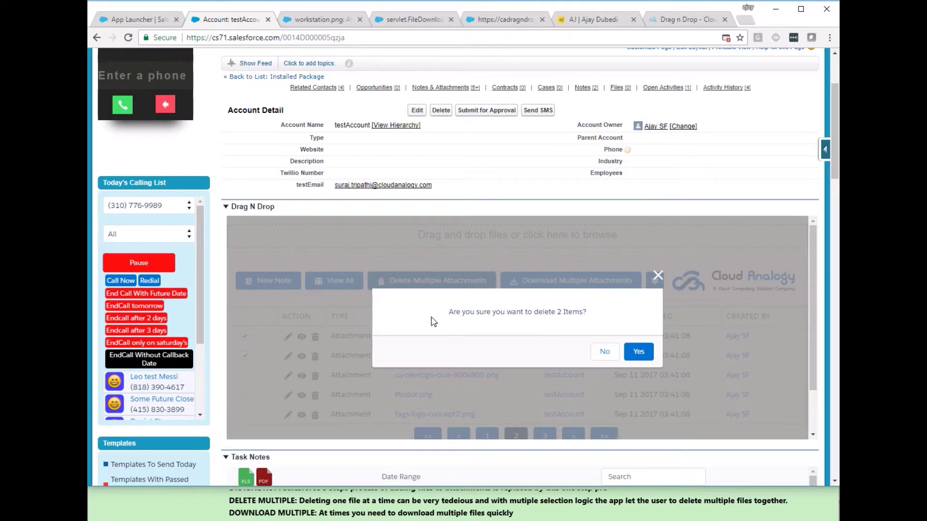
{"action": "left_click", "coordinate": [636, 352]}
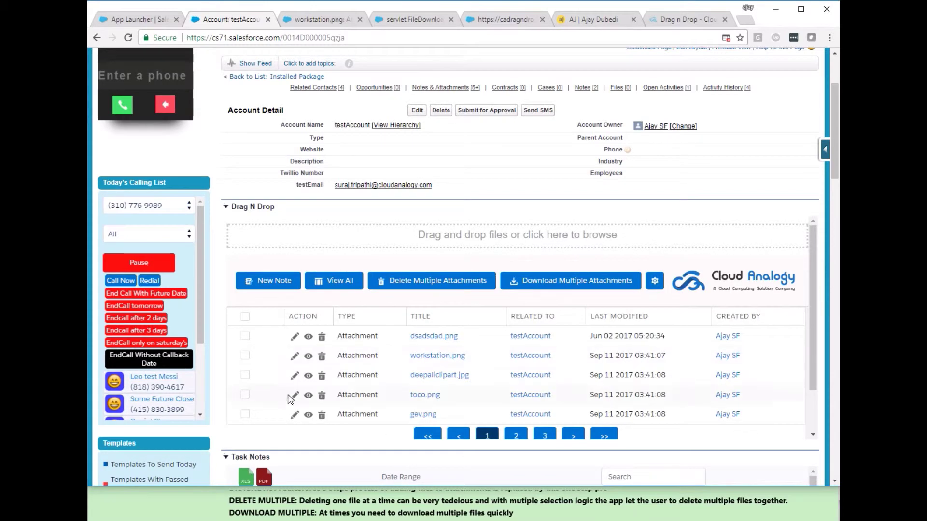
Download toco.png and gev.png together, allowing multiple downloads, then go to the AdminPage tab
{"action": "left_click", "coordinate": [539, 285]}
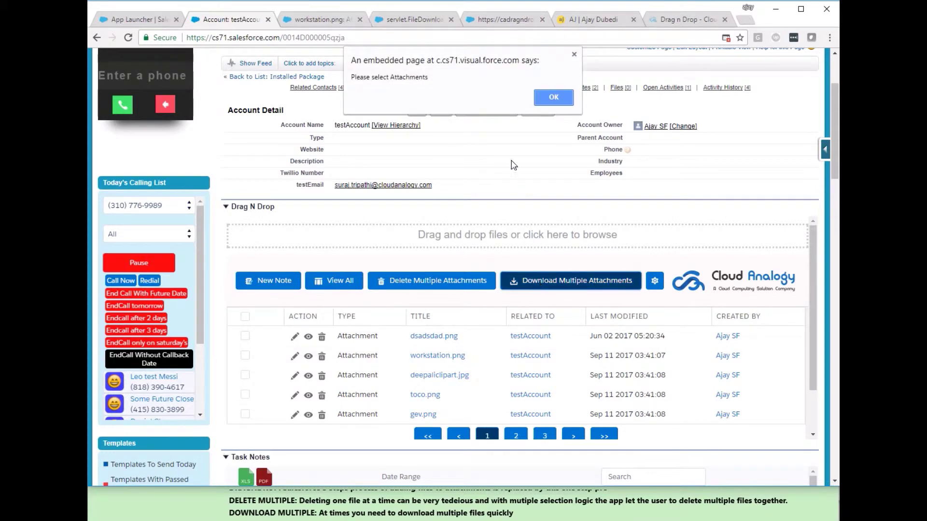
{"action": "left_click", "coordinate": [548, 98]}
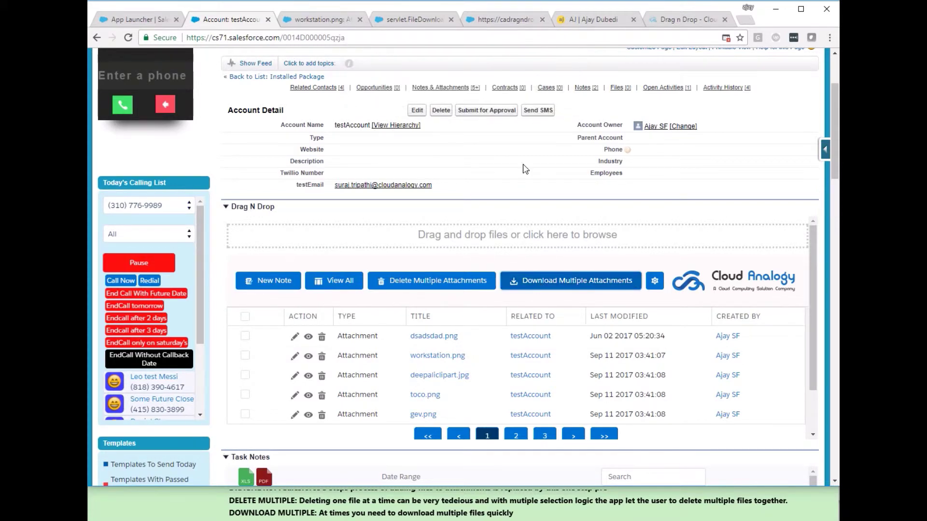
{"action": "left_click", "coordinate": [245, 395]}
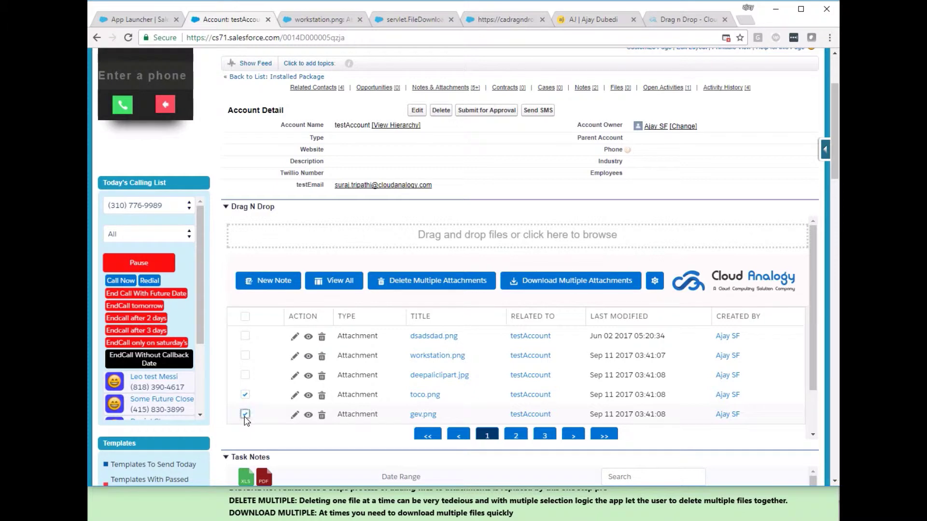
{"action": "left_click", "coordinate": [535, 279]}
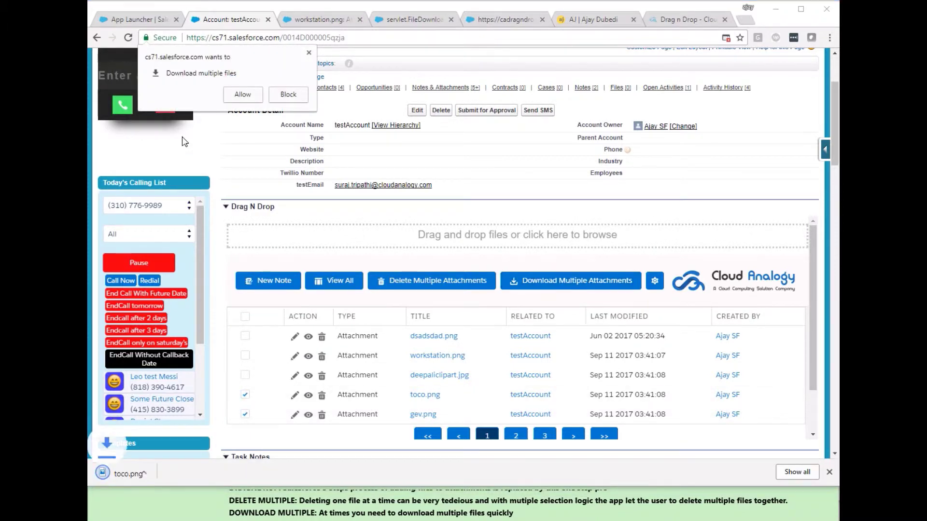
{"action": "left_click", "coordinate": [242, 95]}
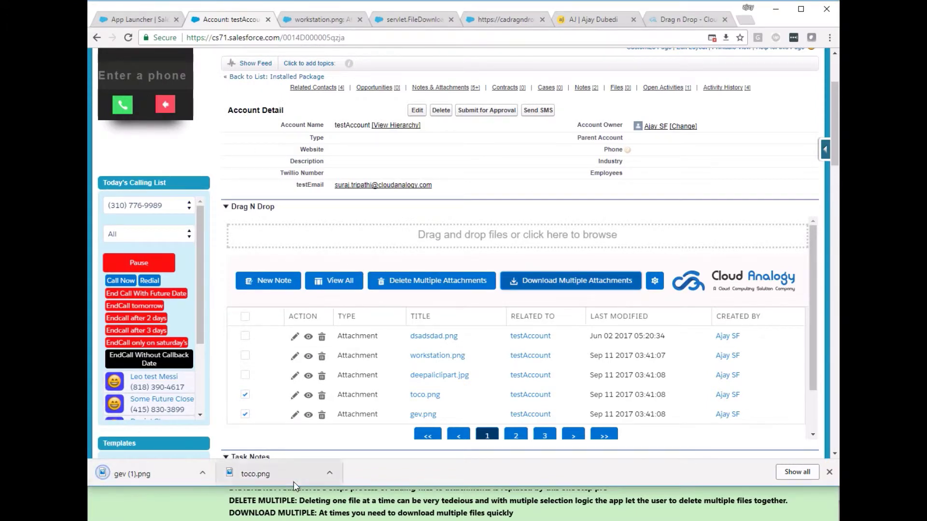
{"action": "left_click", "coordinate": [385, 506]}
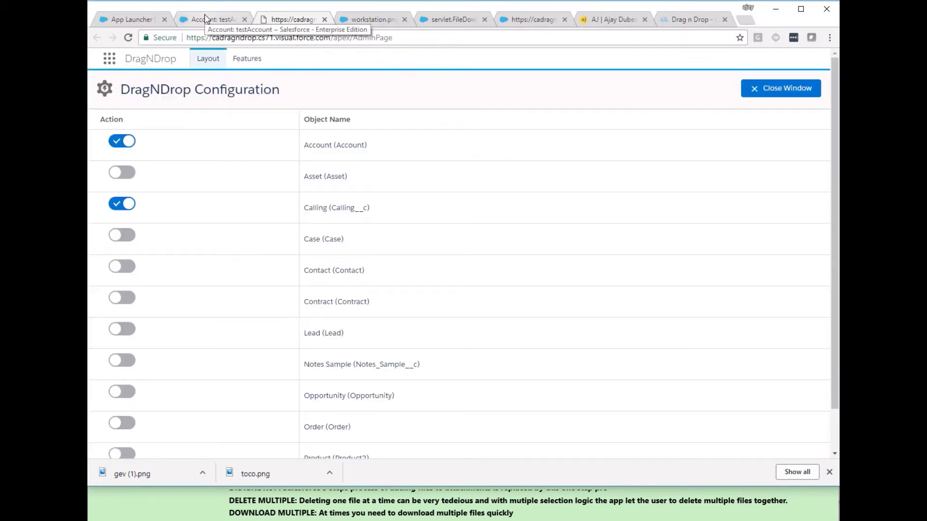
Open the Cloud Analogy website from the testAccount page logo, then view the DragNDrop features page
{"action": "left_click", "coordinate": [205, 19]}
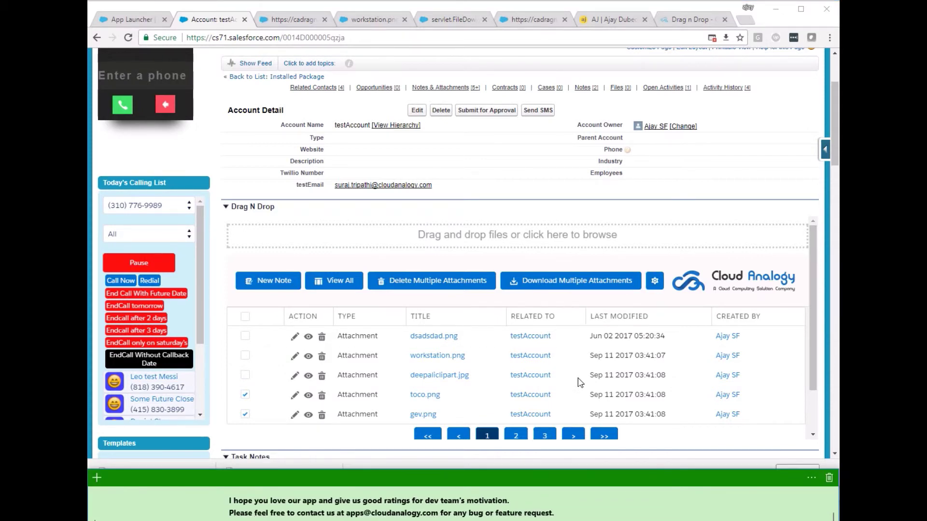
{"action": "left_click", "coordinate": [747, 293]}
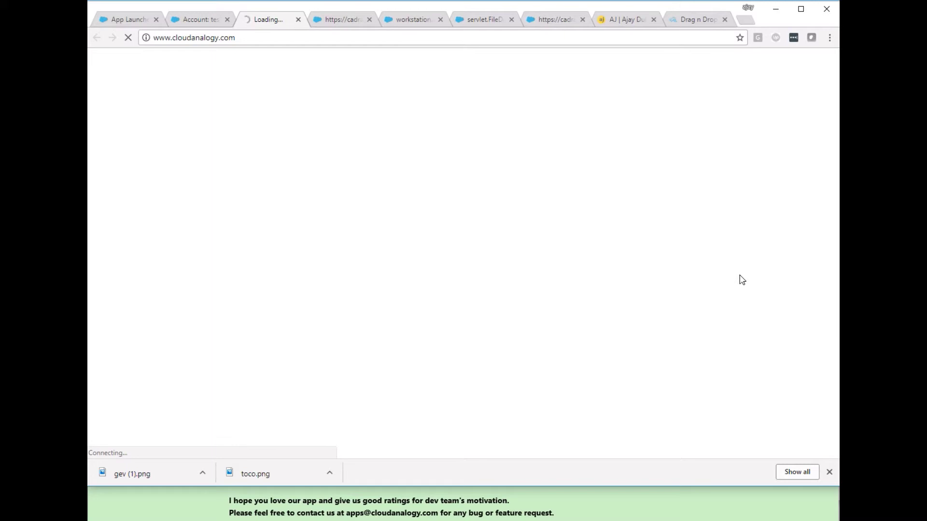
{"action": "left_click", "coordinate": [540, 18]}
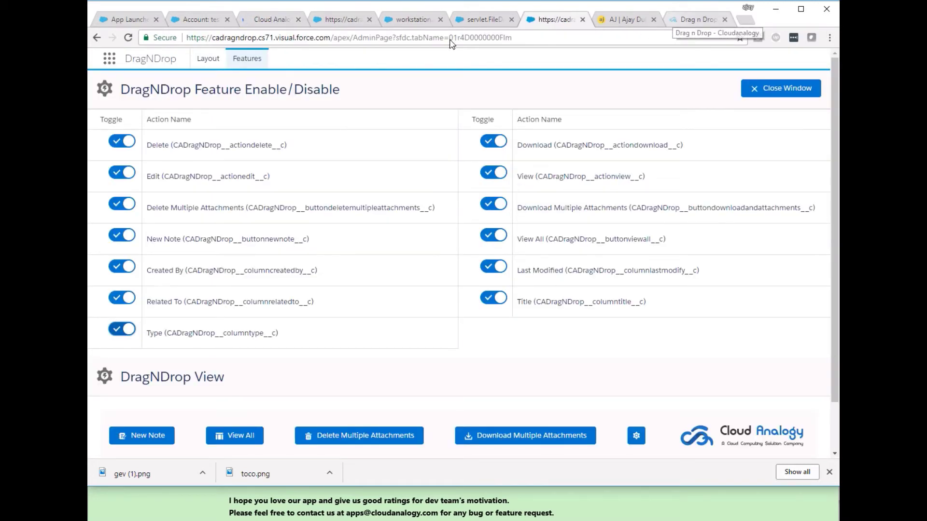
Search Google for 'dragndrop appexchange' and open the Drag n Drop by Cloud Analogy listing
{"action": "left_click", "coordinate": [389, 41]}
{"action": "type", "text": "drag"}
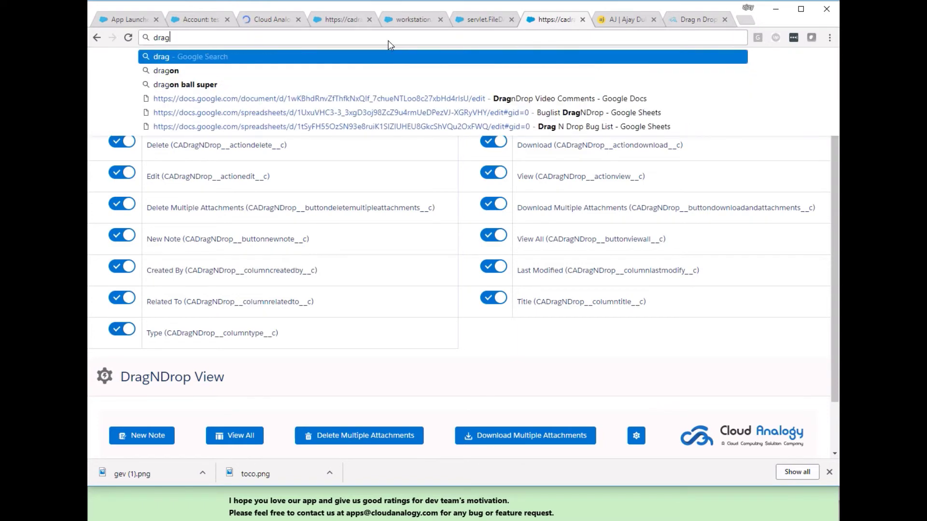
{"action": "type", "text": "ndrop app"}
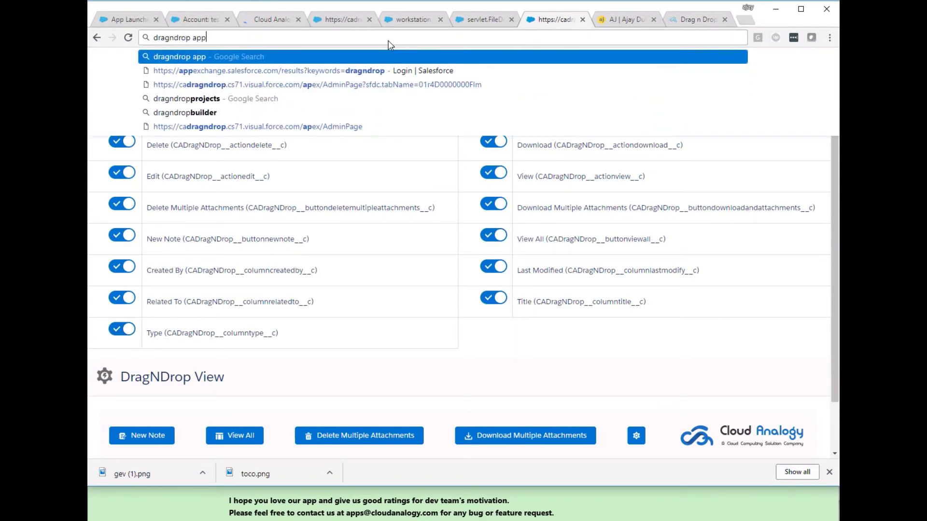
{"action": "type", "text": "exchange"}
{"action": "key", "text": "Return"}
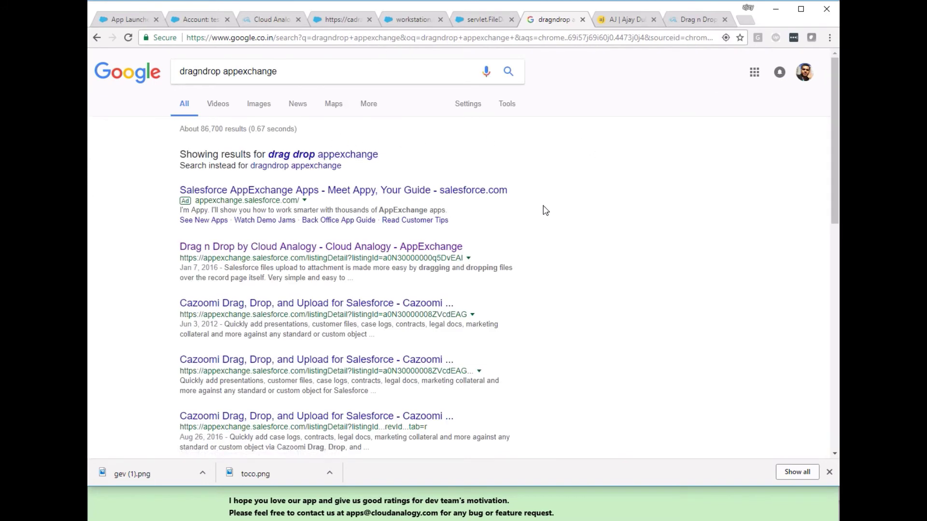
{"action": "left_click", "coordinate": [389, 245]}
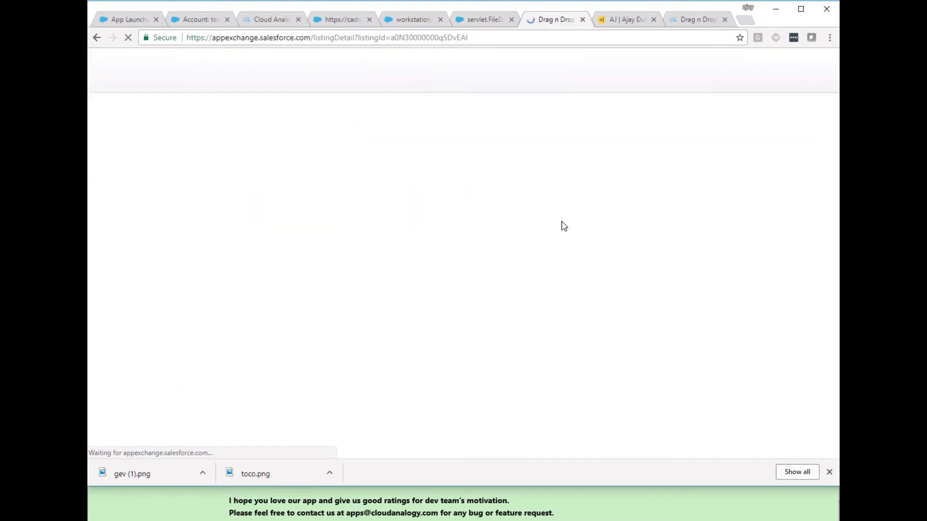
Browse the Drag n Drop listing's 4.4-star reviews, then return to the Cloud Analogy website
{"action": "left_click", "coordinate": [274, 404]}
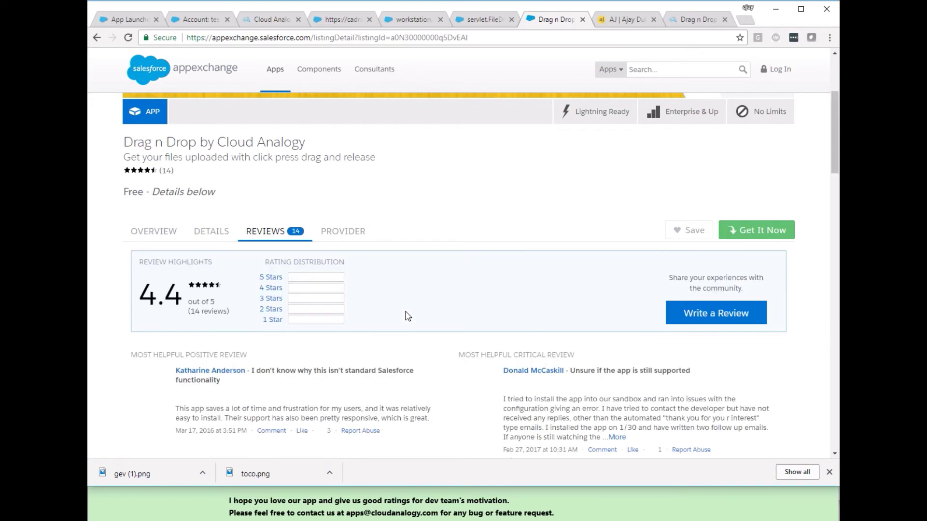
{"action": "scroll", "coordinate": [406, 317], "scroll_direction": "down", "scroll_amount": 3}
{"action": "scroll", "coordinate": [405, 316], "scroll_direction": "down", "scroll_amount": 2}
{"action": "scroll", "coordinate": [405, 316], "scroll_direction": "down", "scroll_amount": 2}
{"action": "scroll", "coordinate": [406, 316], "scroll_direction": "down", "scroll_amount": 2}
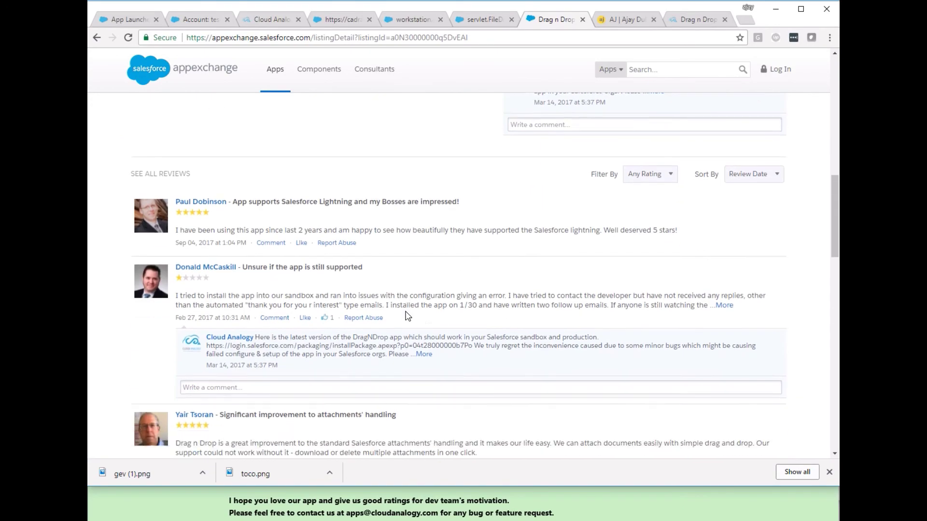
{"action": "scroll", "coordinate": [406, 316], "scroll_direction": "down", "scroll_amount": 4}
{"action": "scroll", "coordinate": [405, 316], "scroll_direction": "down", "scroll_amount": 3}
{"action": "scroll", "coordinate": [405, 316], "scroll_direction": "down", "scroll_amount": 3}
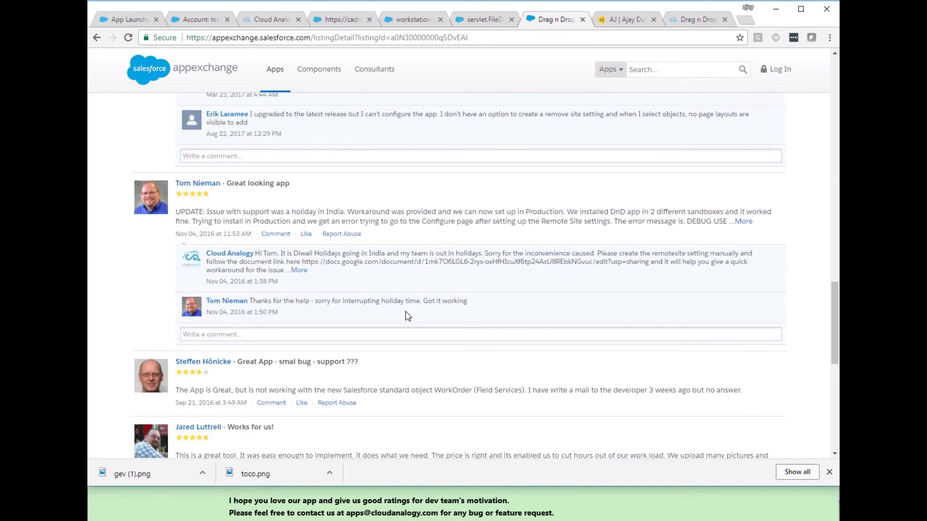
{"action": "scroll", "coordinate": [406, 316], "scroll_direction": "down", "scroll_amount": 2}
{"action": "scroll", "coordinate": [405, 316], "scroll_direction": "up", "scroll_amount": 7}
{"action": "scroll", "coordinate": [405, 316], "scroll_direction": "up", "scroll_amount": 6}
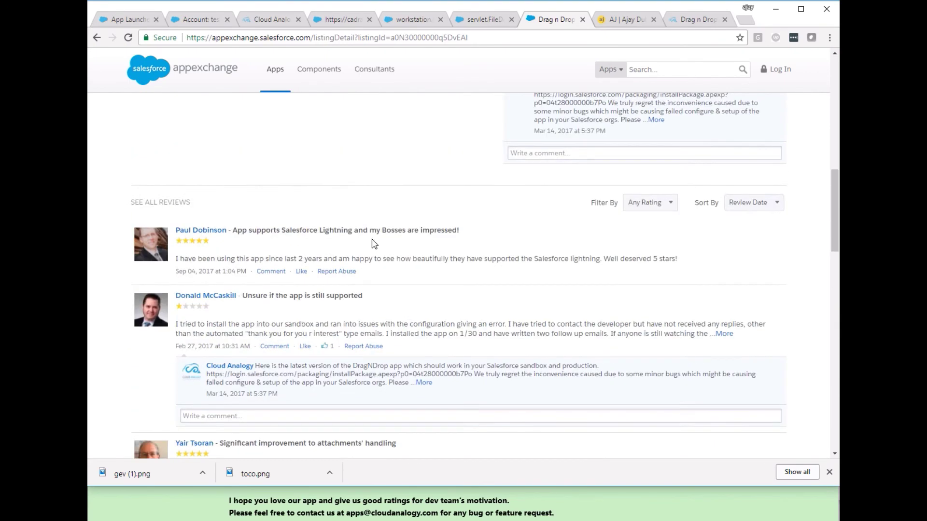
{"action": "left_click", "coordinate": [265, 21]}
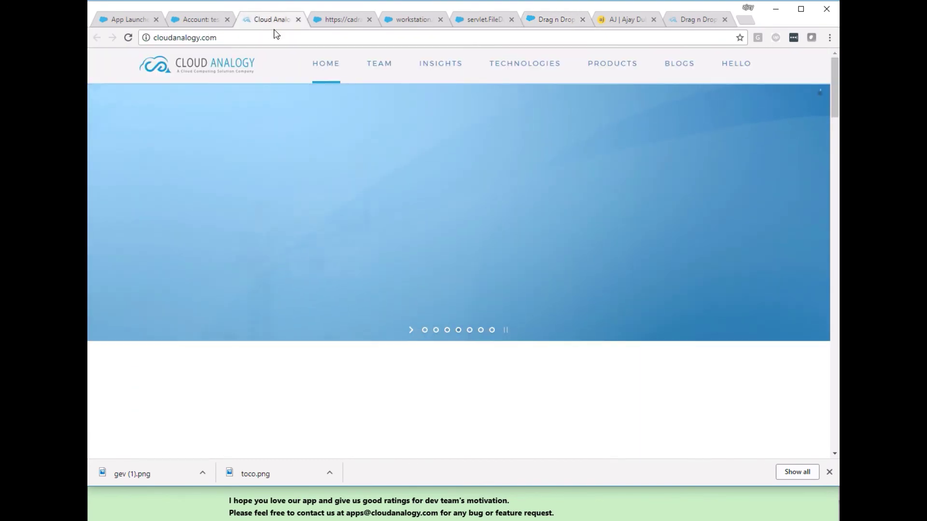